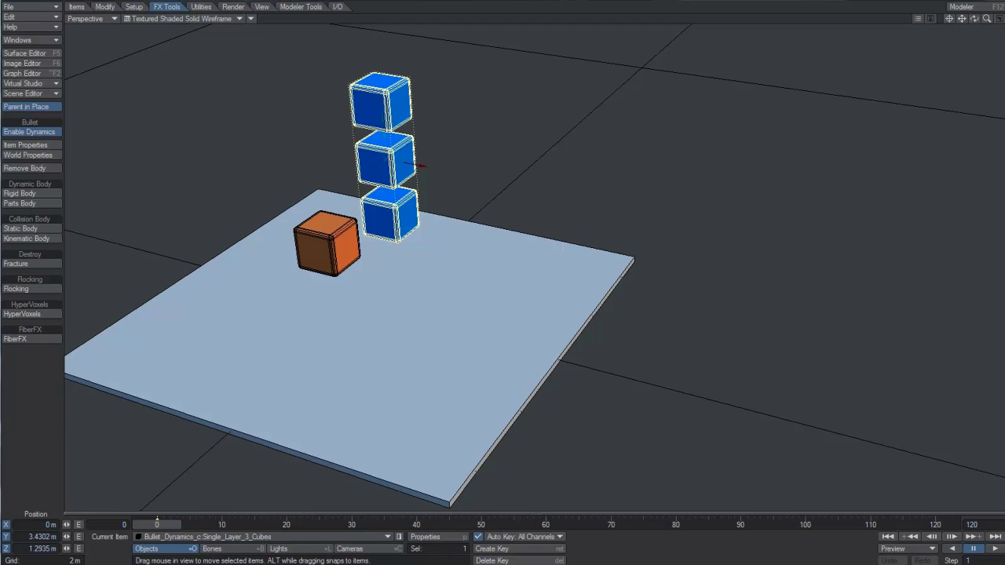
Open the scene's object list in its own window and select the ground plane, followed by the three-cube object.
{"action": "left_click", "coordinate": [398, 536]}
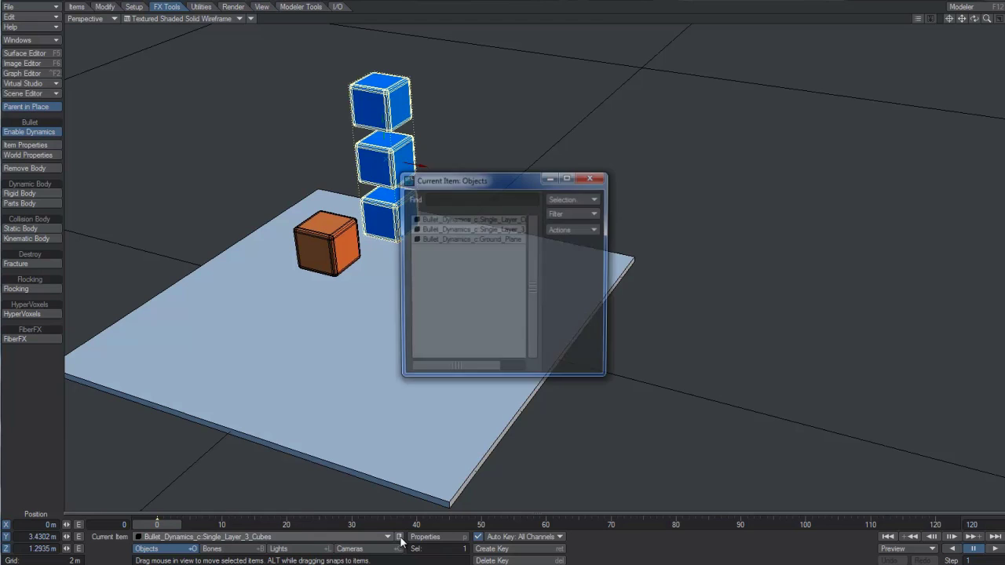
{"action": "left_click_drag", "start_coordinate": [494, 180], "coordinate": [620, 310]}
{"action": "left_click_drag", "start_coordinate": [737, 376], "coordinate": [859, 370]}
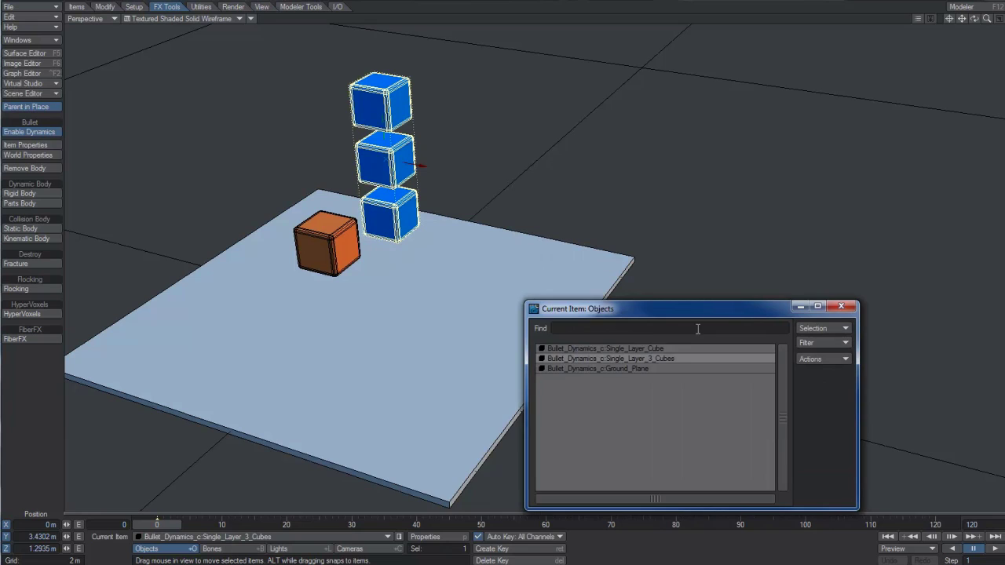
{"action": "left_click_drag", "start_coordinate": [667, 310], "coordinate": [564, 326]}
{"action": "left_click", "coordinate": [541, 366]}
{"action": "left_click", "coordinate": [553, 385]}
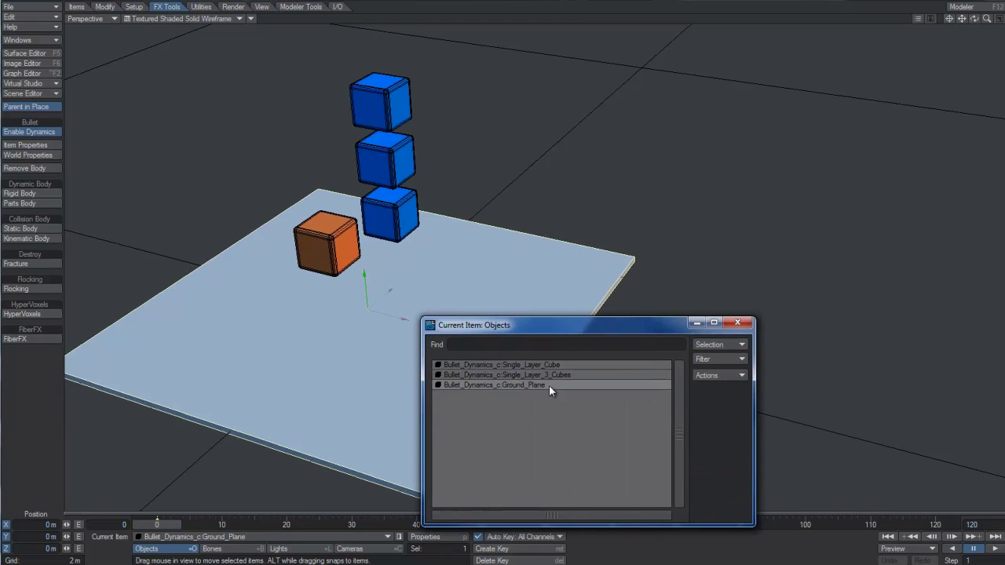
{"action": "left_click", "coordinate": [551, 375]}
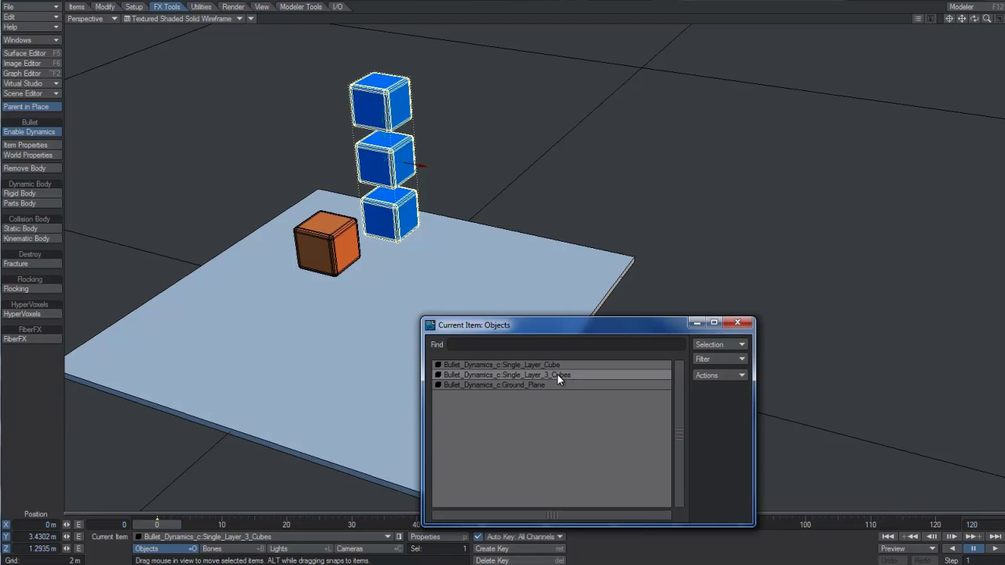
{"action": "left_click_drag", "start_coordinate": [575, 327], "coordinate": [203, 371]}
Open the Bullet item properties and make Ground_Plane a static body.
{"action": "left_click", "coordinate": [26, 144]}
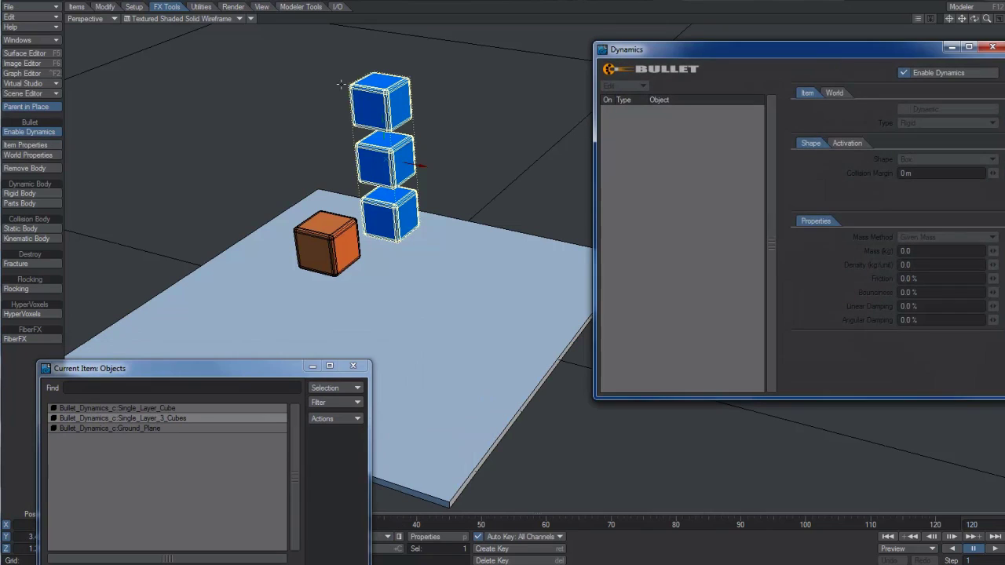
{"action": "left_click", "coordinate": [142, 428]}
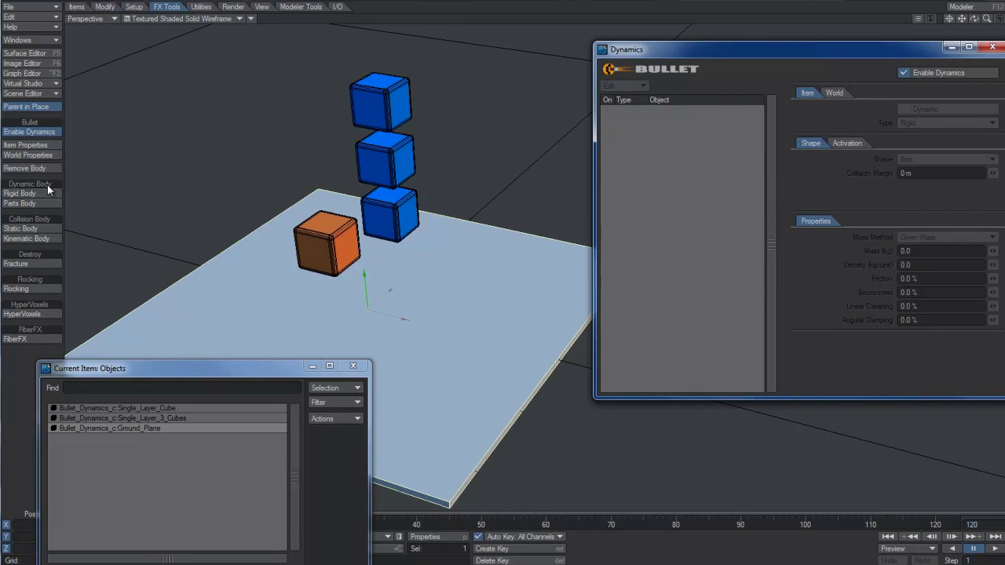
{"action": "left_click", "coordinate": [38, 228]}
Make Single_Layer_Cube a rigid body and Single_Layer_3_Cubes a parts body.
{"action": "left_click", "coordinate": [171, 408]}
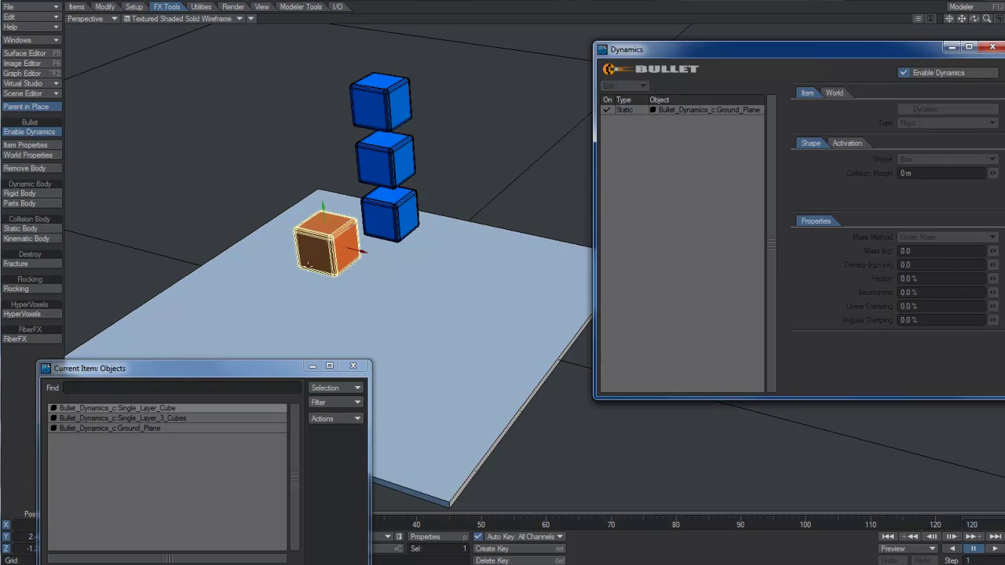
{"action": "left_click", "coordinate": [36, 194]}
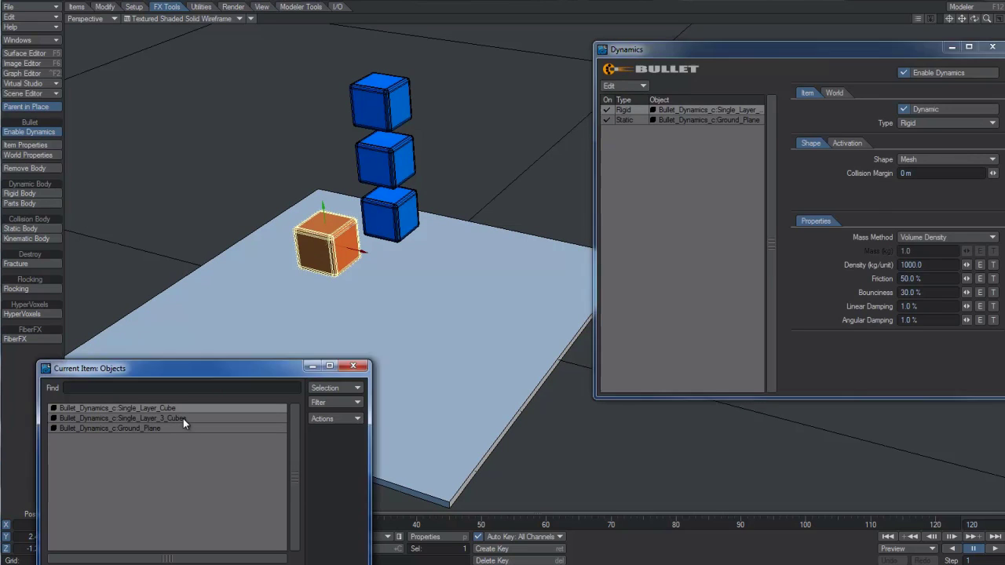
{"action": "left_click", "coordinate": [183, 419]}
{"action": "left_click", "coordinate": [32, 203]}
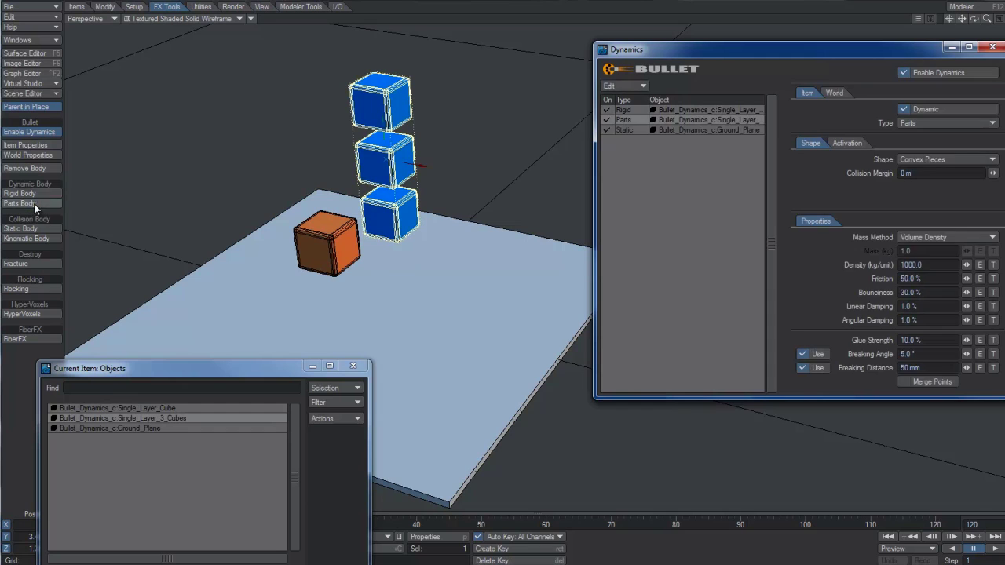
Set the collision shape to Box and the collision margin to 10 mm for all three bodies, and close the object list.
{"action": "left_click", "coordinate": [706, 110]}
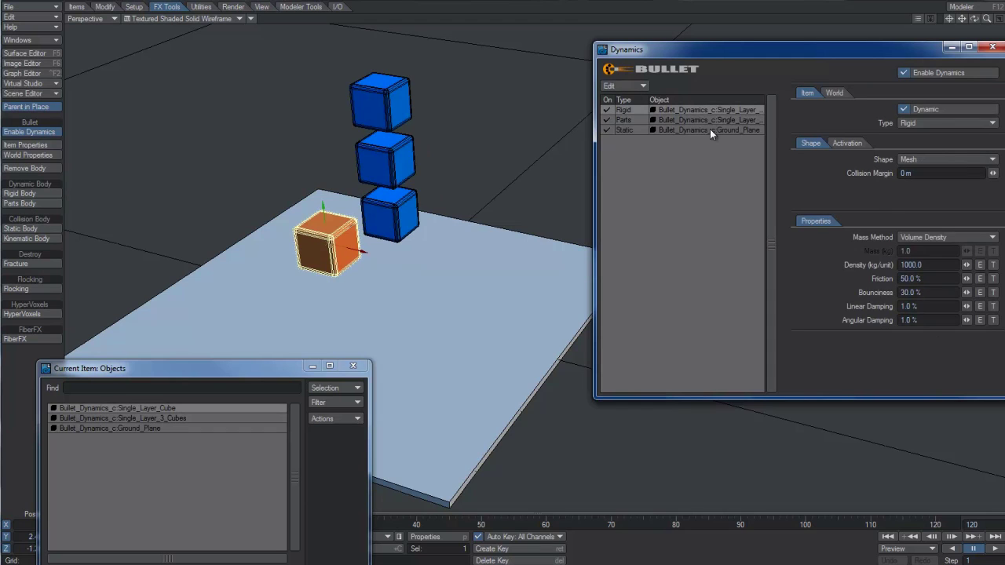
{"action": "left_click", "coordinate": [917, 159]}
{"action": "left_click", "coordinate": [918, 118]}
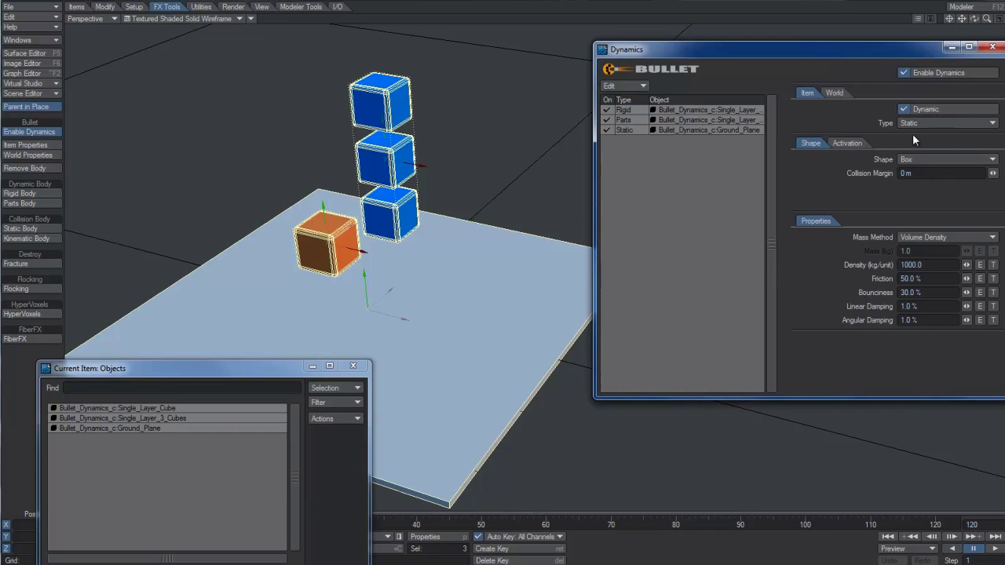
{"action": "type", "text": "10mm"}
{"action": "left_click", "coordinate": [353, 365]}
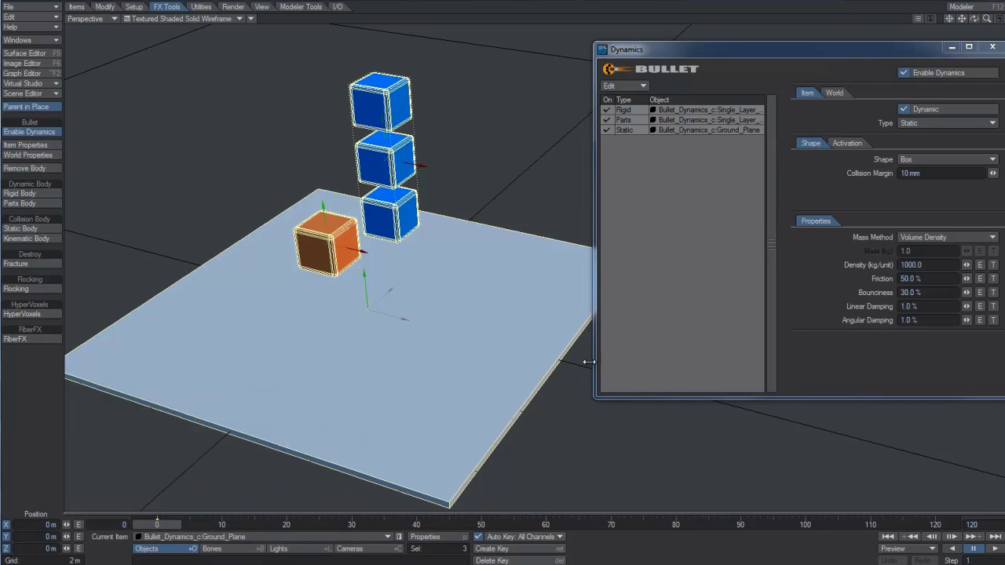
Play the dynamics simulation several times and rewind to frame 0 to examine how the cubes fall.
{"action": "left_click", "coordinate": [992, 548]}
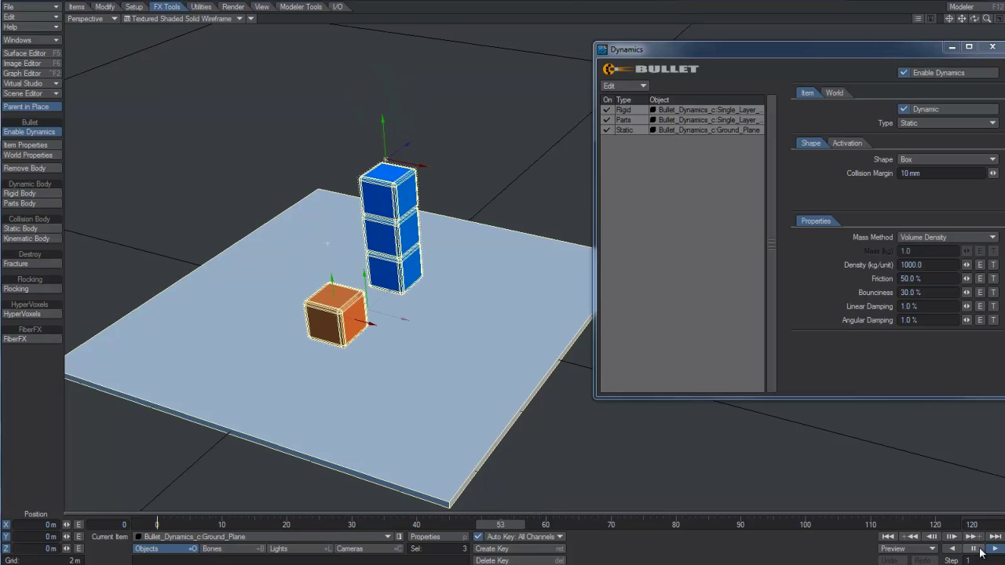
{"action": "left_click", "coordinate": [976, 549]}
{"action": "left_click", "coordinate": [887, 537]}
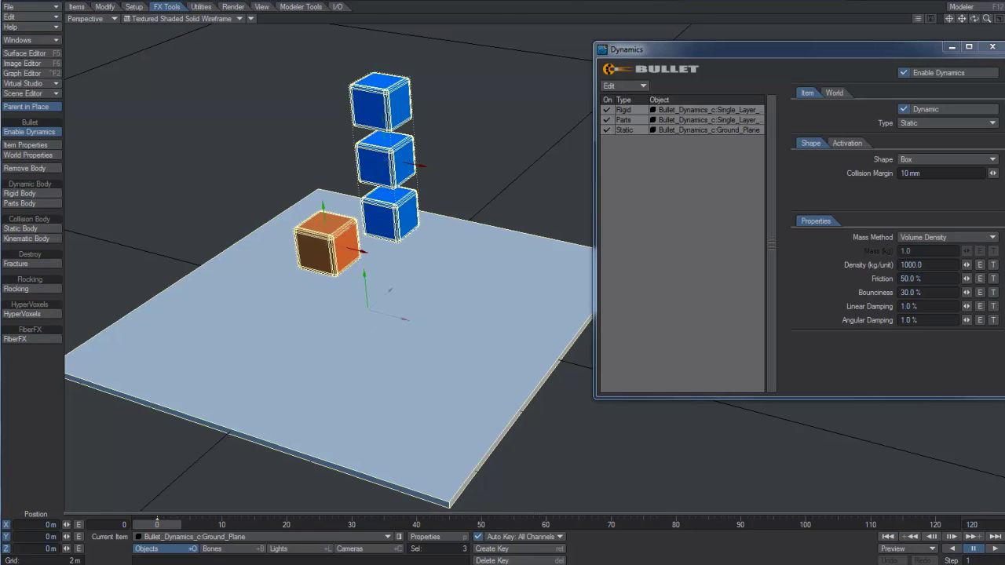
{"action": "left_click", "coordinate": [992, 548]}
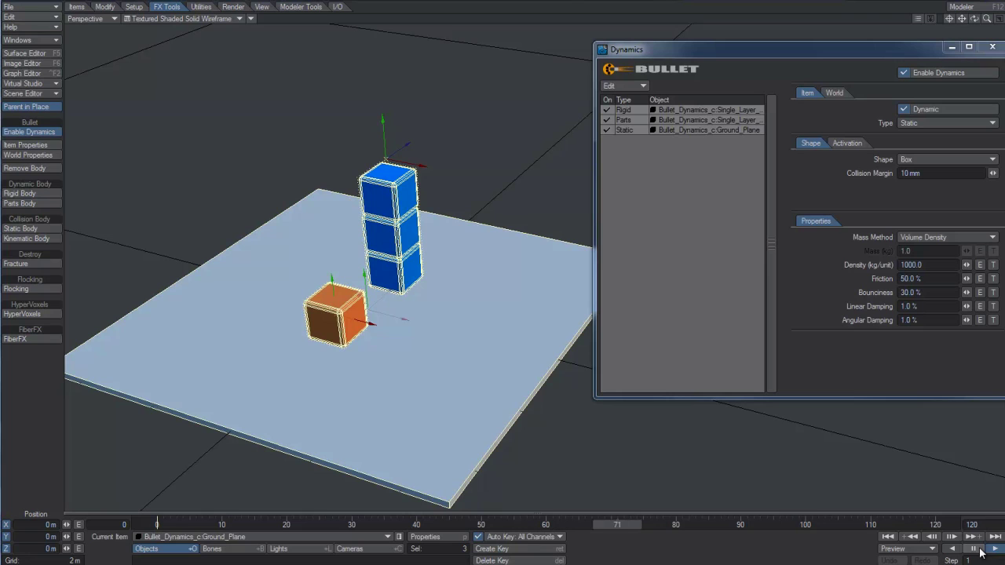
{"action": "left_click", "coordinate": [888, 537]}
{"action": "left_click", "coordinate": [981, 550]}
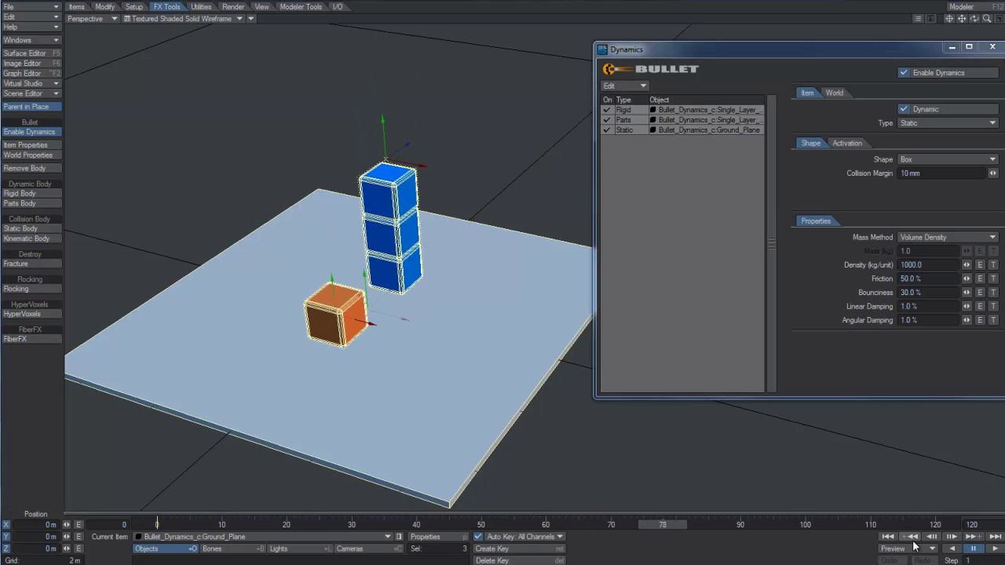
{"action": "left_click", "coordinate": [888, 537]}
{"action": "left_click", "coordinate": [980, 551]}
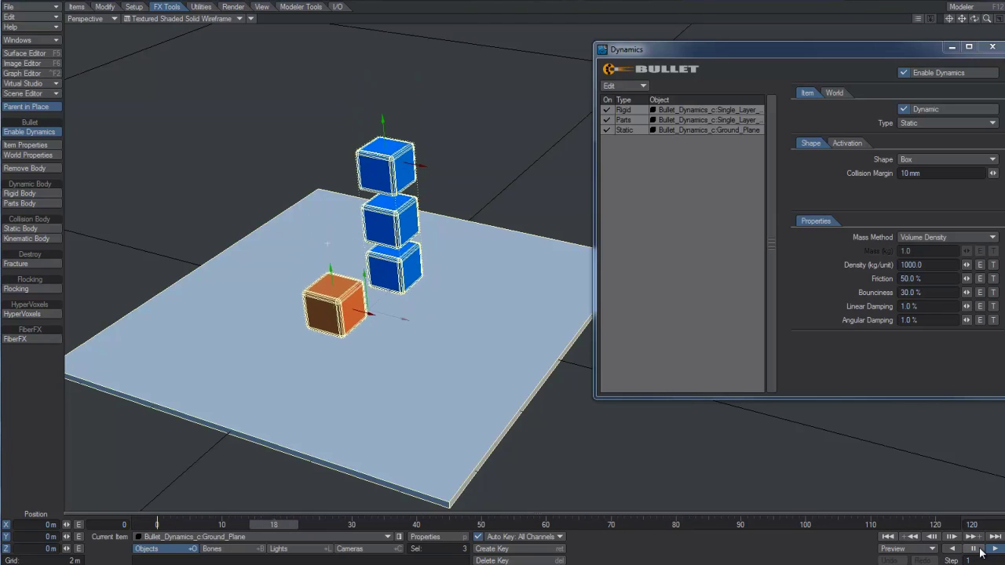
{"action": "left_click", "coordinate": [888, 537]}
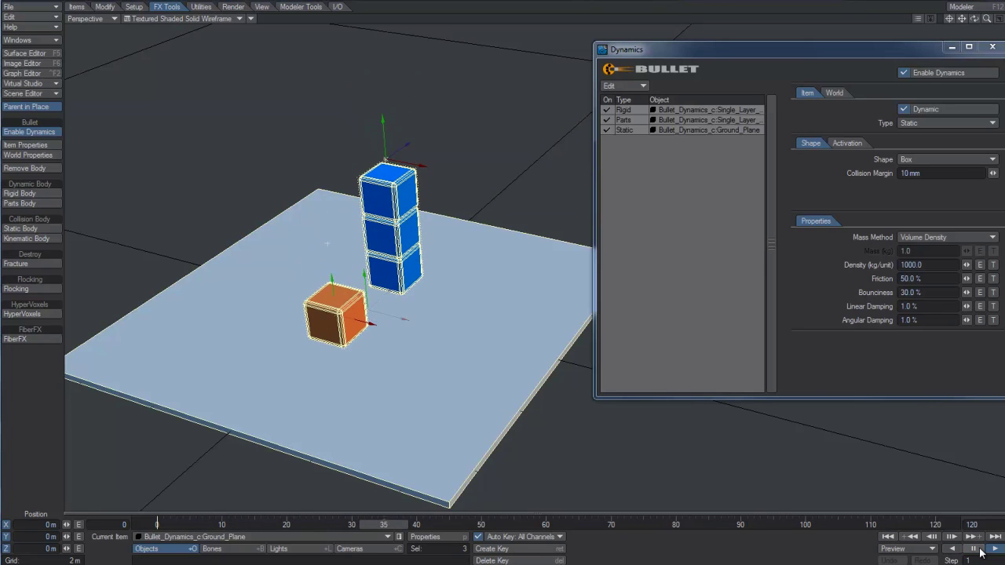
{"action": "left_click", "coordinate": [891, 538]}
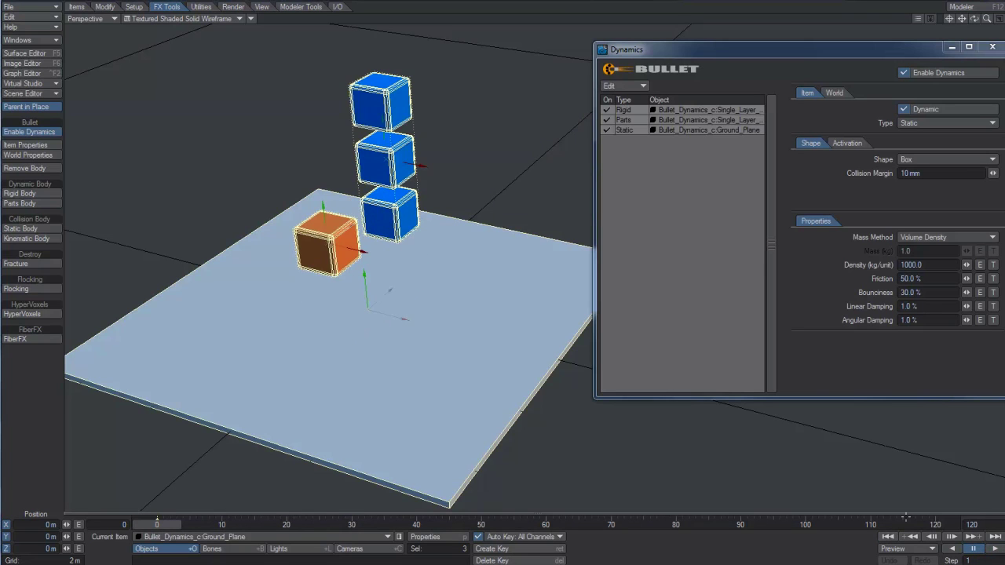
Switch to Modeler, mirror the three-cube stack across a vertical plane at X 1 m, and center the resulting geometry.
{"action": "key", "text": "F12"}
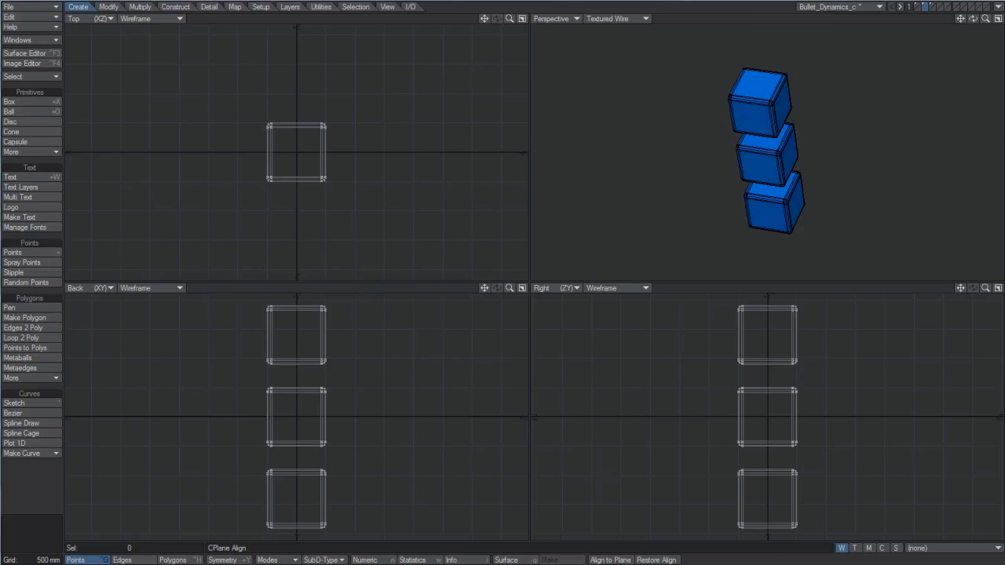
{"action": "left_click_drag", "start_coordinate": [763, 215], "coordinate": [734, 176], "text": "alt"}
{"action": "key", "text": "shift+v"}
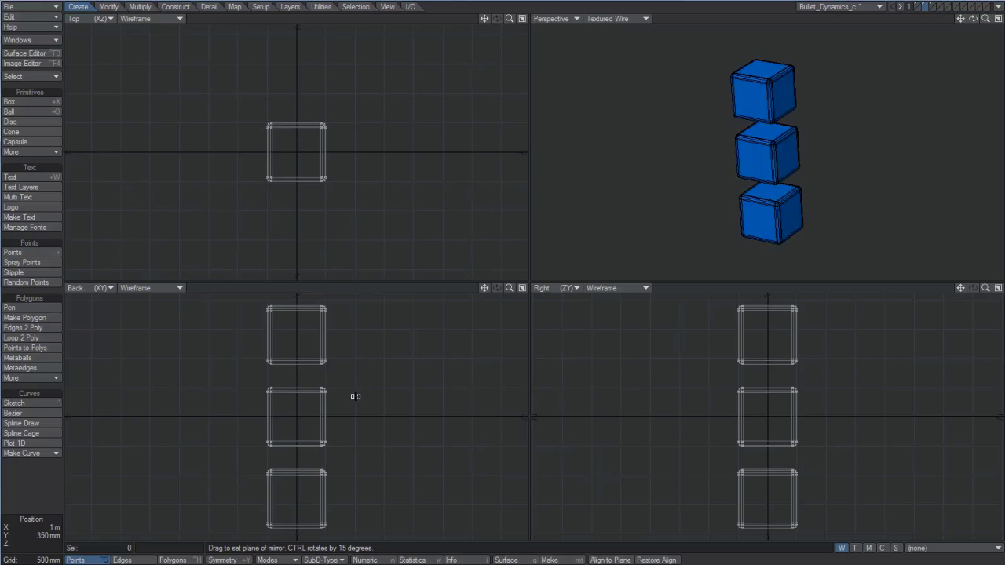
{"action": "left_click", "coordinate": [355, 404]}
{"action": "key", "text": "space"}
{"action": "key", "text": "F2"}
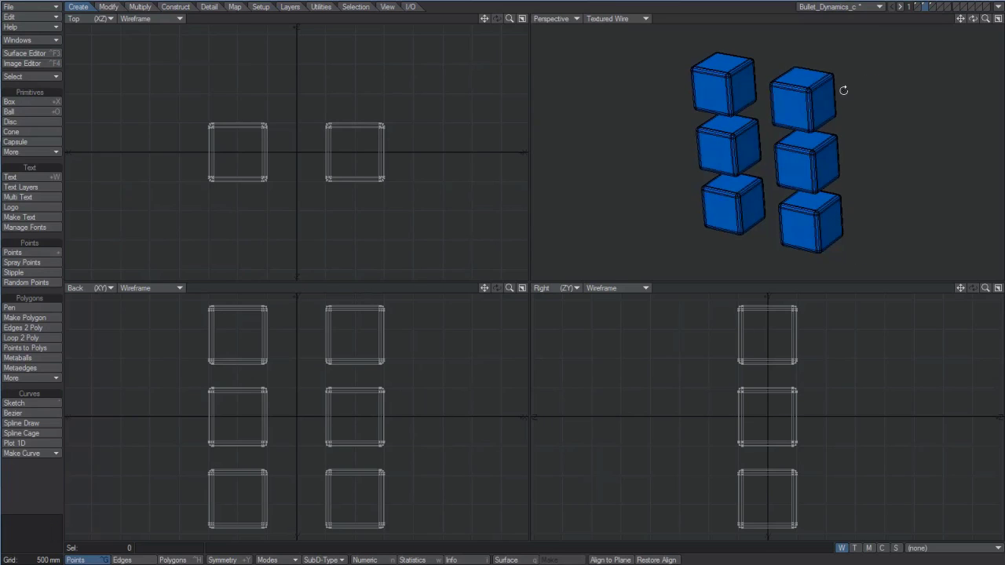
{"action": "left_click_drag", "start_coordinate": [843, 90], "coordinate": [814, 113], "text": "alt"}
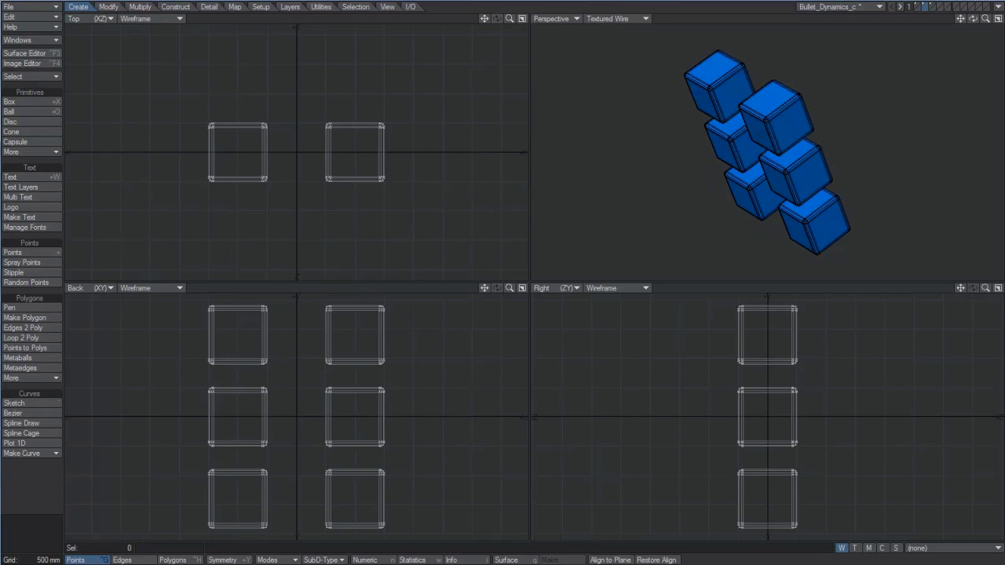
Switch back to Layout, play the simulation with the two cube stacks, and rewind to frame 0.
{"action": "key", "text": "F12"}
{"action": "left_click", "coordinate": [992, 549]}
{"action": "left_click", "coordinate": [974, 550]}
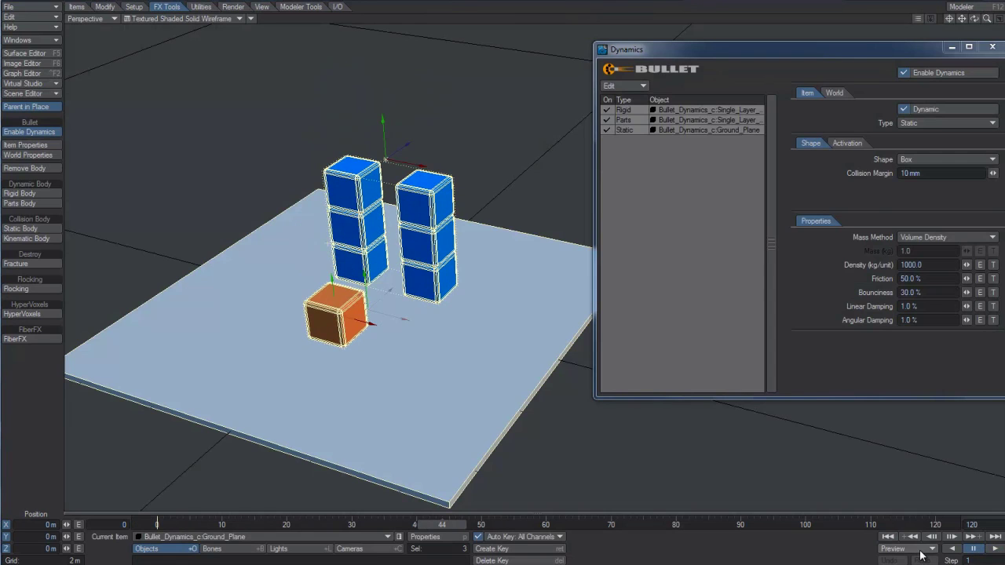
{"action": "left_click", "coordinate": [888, 537]}
Rotate the orange cube and the blue cube stacks together, and check the simulation with the tilted objects.
{"action": "key", "text": "y"}
{"action": "left_click", "coordinate": [427, 173]}
{"action": "left_click", "coordinate": [329, 243], "text": "shift"}
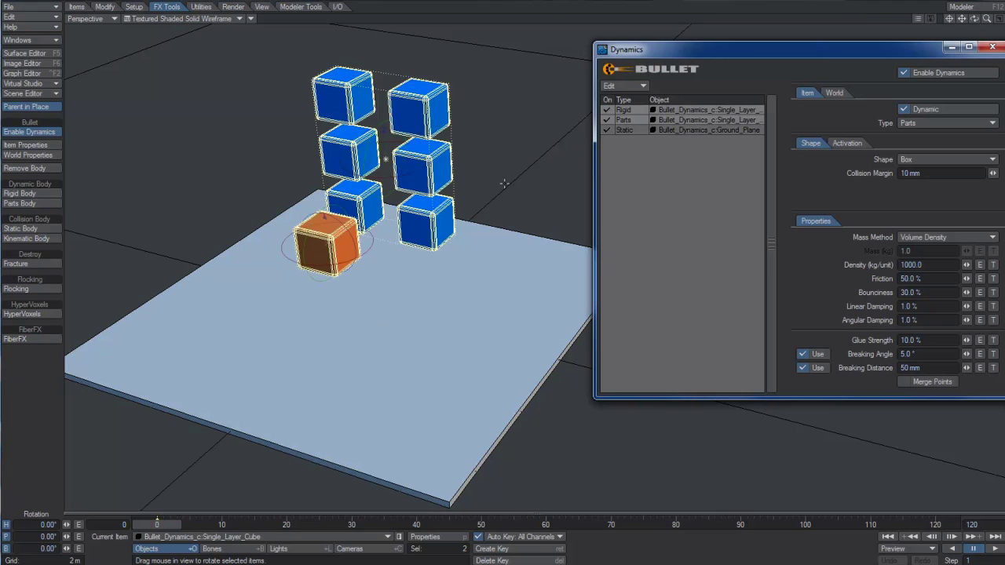
{"action": "right_click_drag", "start_coordinate": [503, 181], "coordinate": [580, 188]}
{"action": "left_click_drag", "start_coordinate": [581, 188], "coordinate": [586, 161]}
{"action": "left_click", "coordinate": [973, 548]}
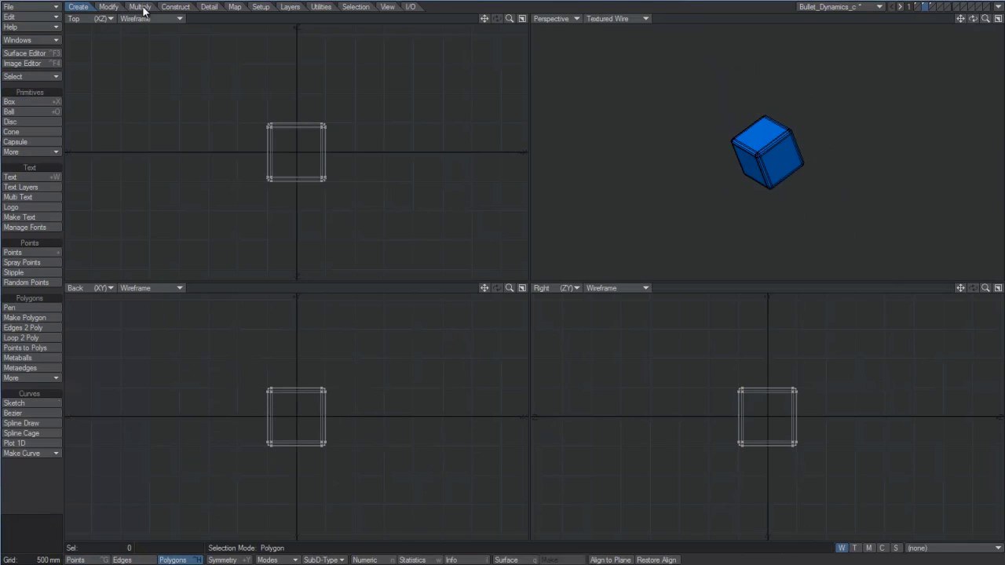
Duplicate the single blue cube with a rectangular array using an X count of 10 and a Y count of 1.
{"action": "left_click", "coordinate": [139, 6]}
{"action": "left_click", "coordinate": [16, 278]}
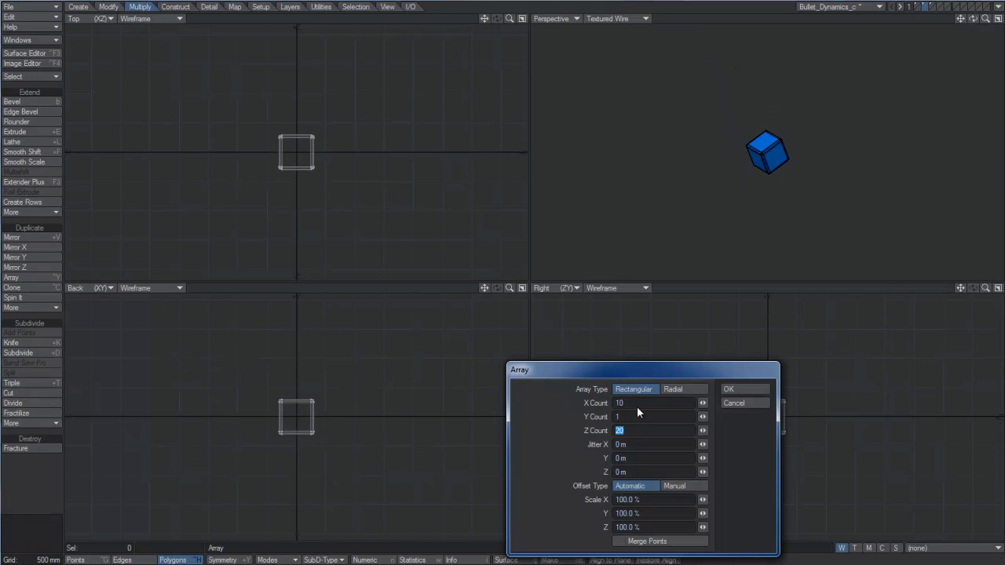
{"action": "key", "text": "Return"}
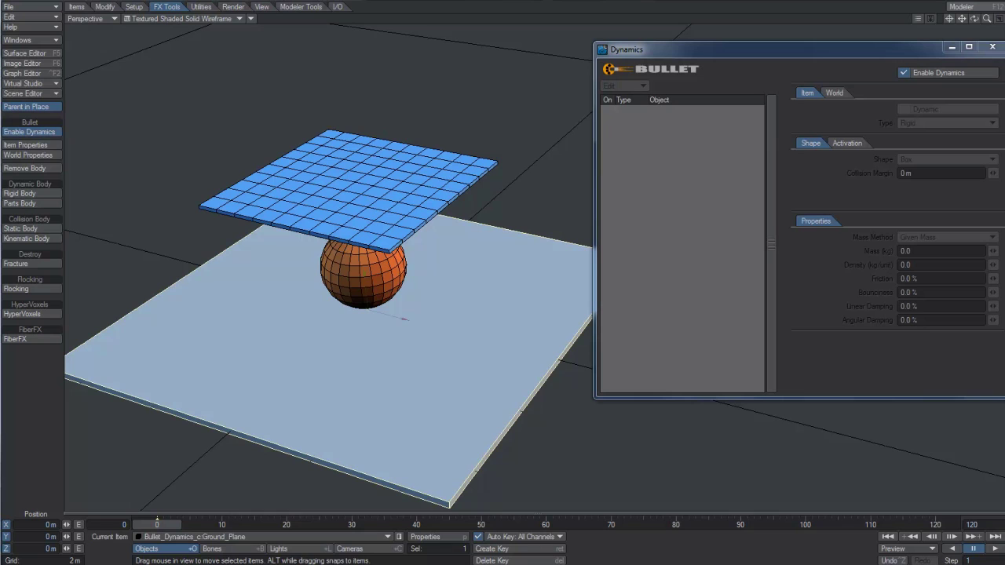
Make the ground plane and the orange ball static collision bodies.
{"action": "left_click", "coordinate": [35, 227]}
{"action": "left_click", "coordinate": [376, 267]}
{"action": "left_click", "coordinate": [39, 228]}
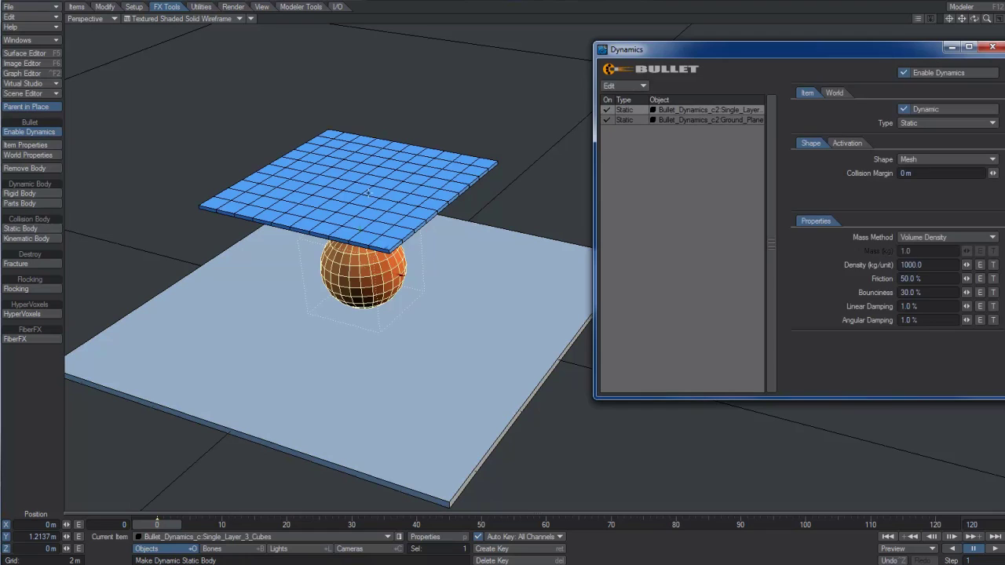
Make the blue tiled slab a parts body with a Box collision shape.
{"action": "left_click", "coordinate": [370, 193]}
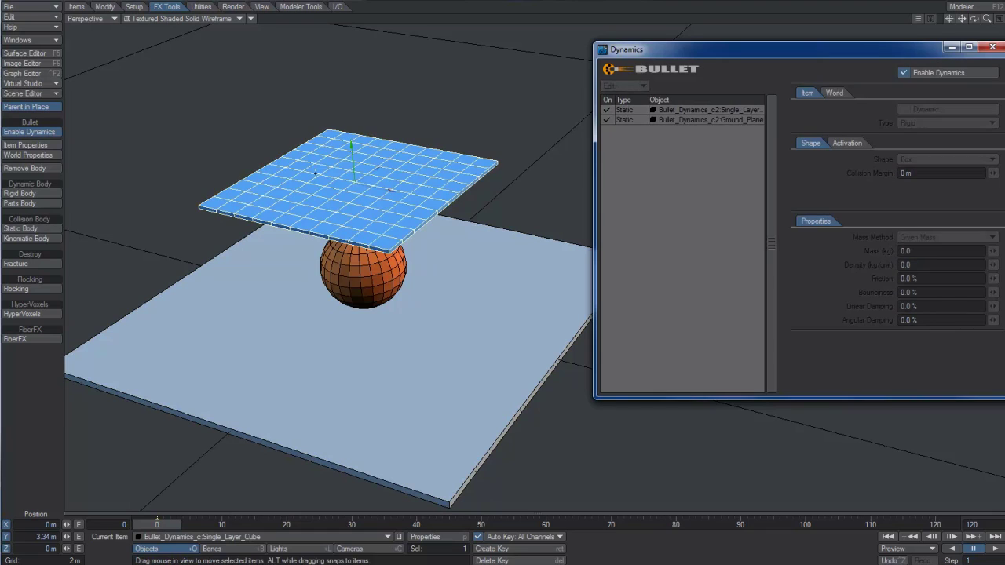
{"action": "left_click", "coordinate": [31, 203]}
{"action": "left_click", "coordinate": [926, 160]}
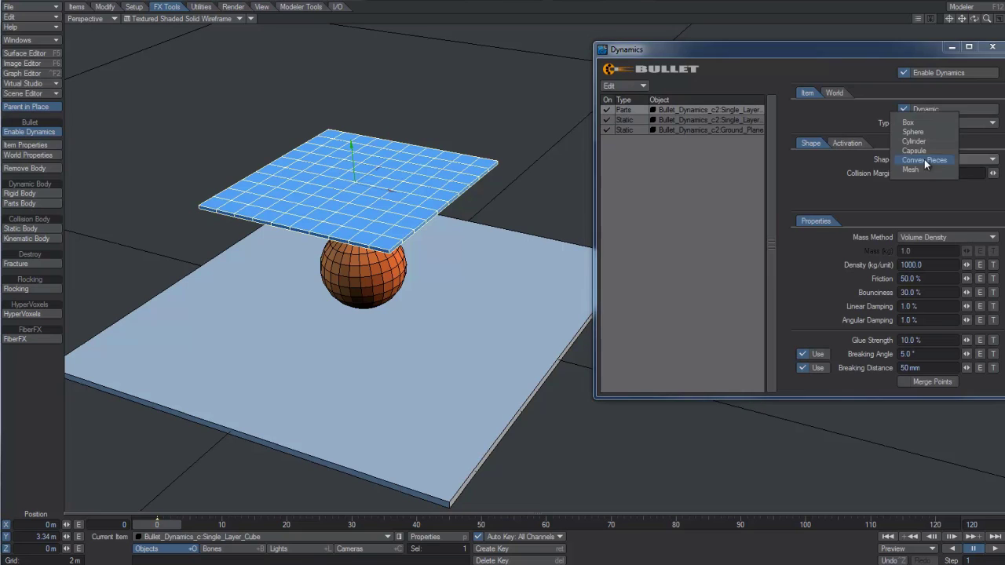
{"action": "left_click", "coordinate": [924, 122]}
Set the collision shape of the orange ball to Sphere and that of the ground plane to Box.
{"action": "left_click", "coordinate": [726, 121]}
{"action": "left_click", "coordinate": [934, 159]}
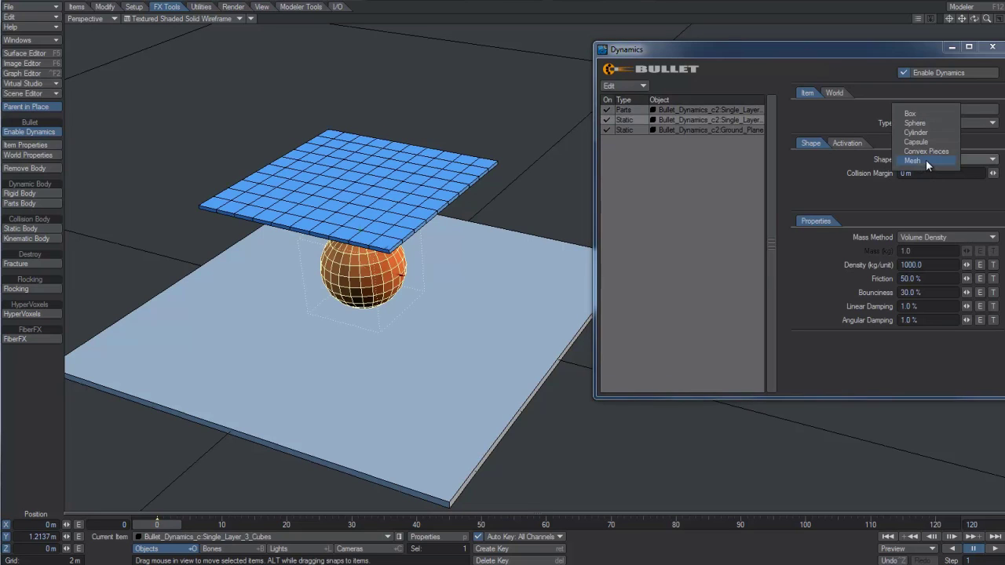
{"action": "left_click", "coordinate": [926, 120]}
{"action": "left_click", "coordinate": [704, 130]}
{"action": "left_click", "coordinate": [923, 159]}
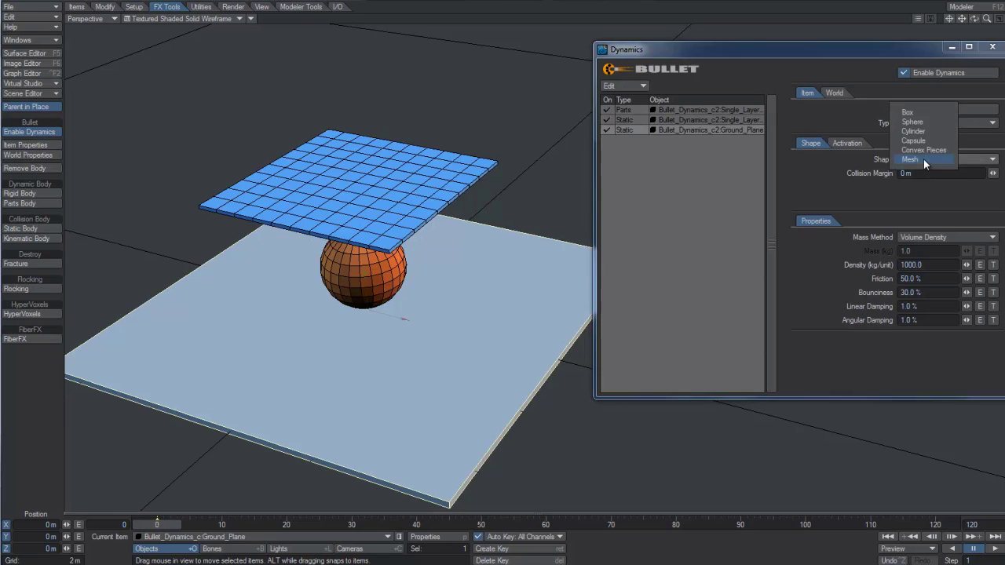
{"action": "left_click", "coordinate": [914, 110]}
Set the collision margin of the slab, ball and ground plane together to 10 mm.
{"action": "left_click", "coordinate": [755, 120]}
{"action": "left_click", "coordinate": [909, 173]}
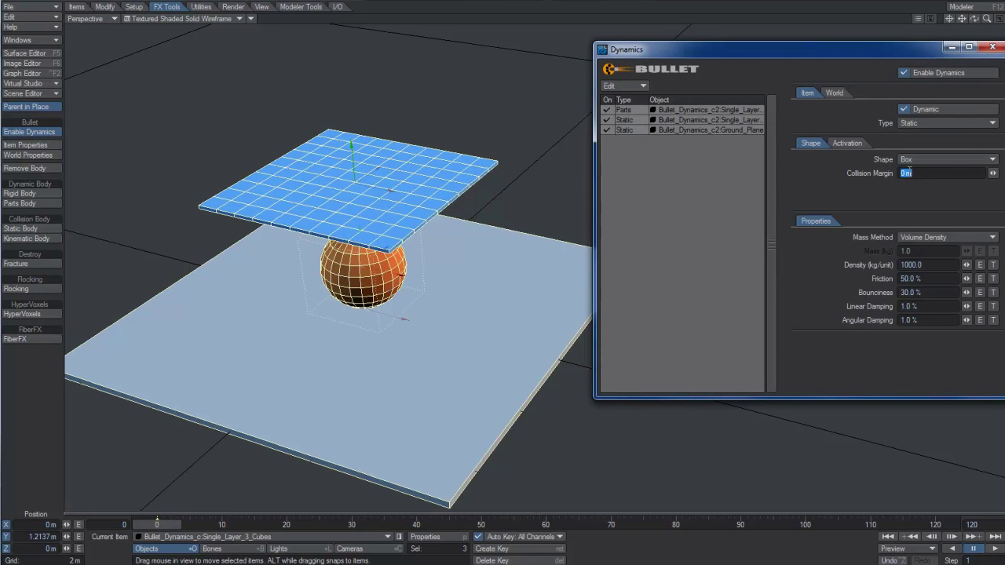
{"action": "type", "text": "10mm"}
Deselect the objects, play the simulation of the slab falling onto the ball, and rewind to frame 0.
{"action": "key", "text": "shift+l"}
{"action": "left_click", "coordinate": [994, 549]}
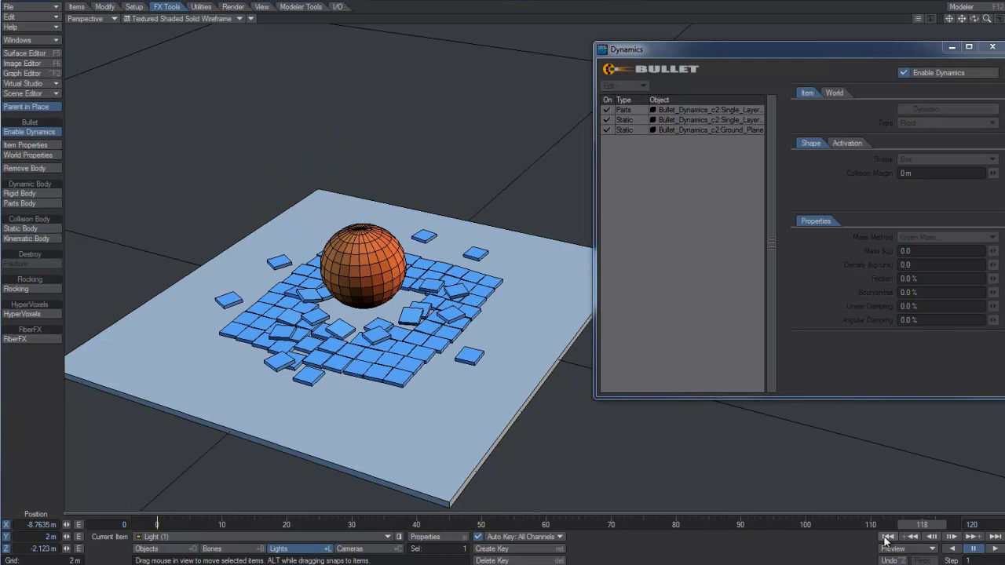
{"action": "left_click", "coordinate": [977, 553]}
{"action": "left_click", "coordinate": [887, 539]}
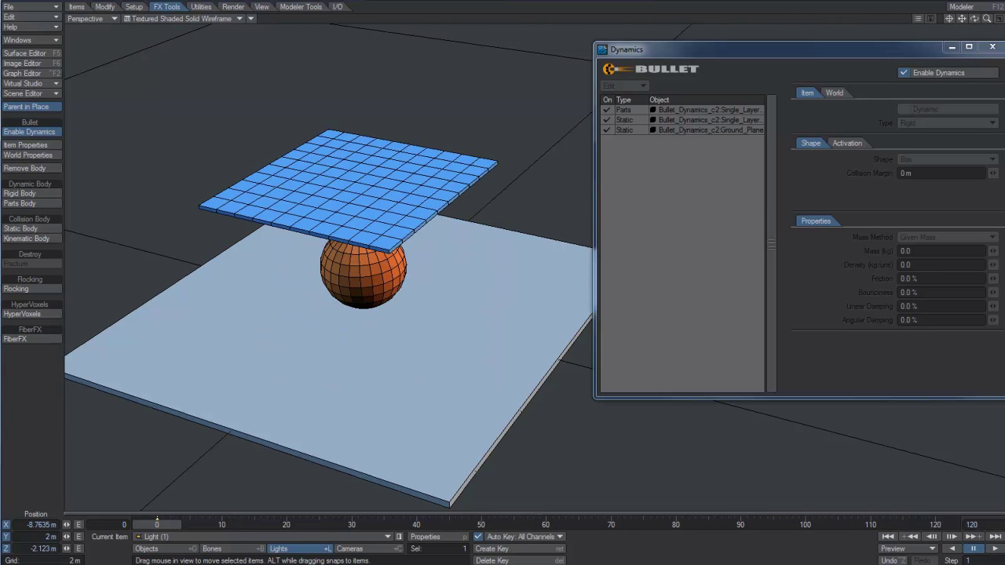
Set the blue tiled slab's Glue Strength to 100% and play the simulation twice from frame 0.
{"action": "left_click", "coordinate": [460, 169]}
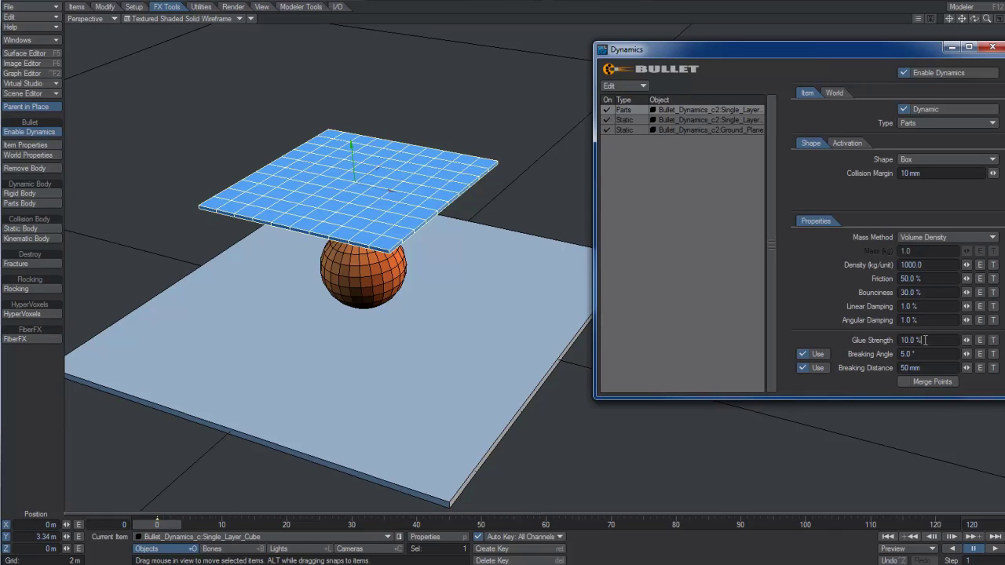
{"action": "double_click", "coordinate": [911, 340]}
{"action": "type", "text": "100"}
{"action": "key", "text": "Return"}
{"action": "left_click", "coordinate": [992, 548]}
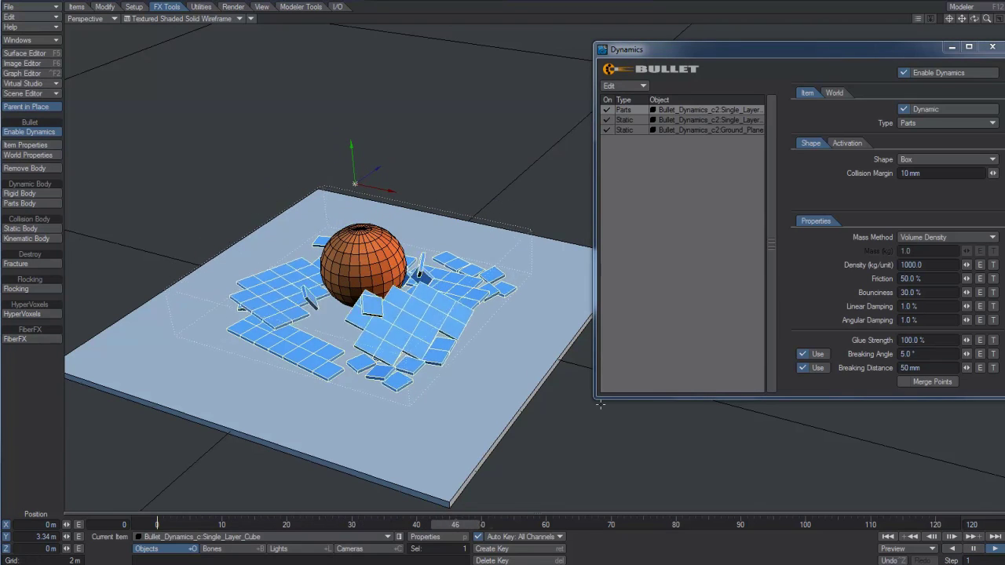
{"action": "left_click", "coordinate": [973, 549]}
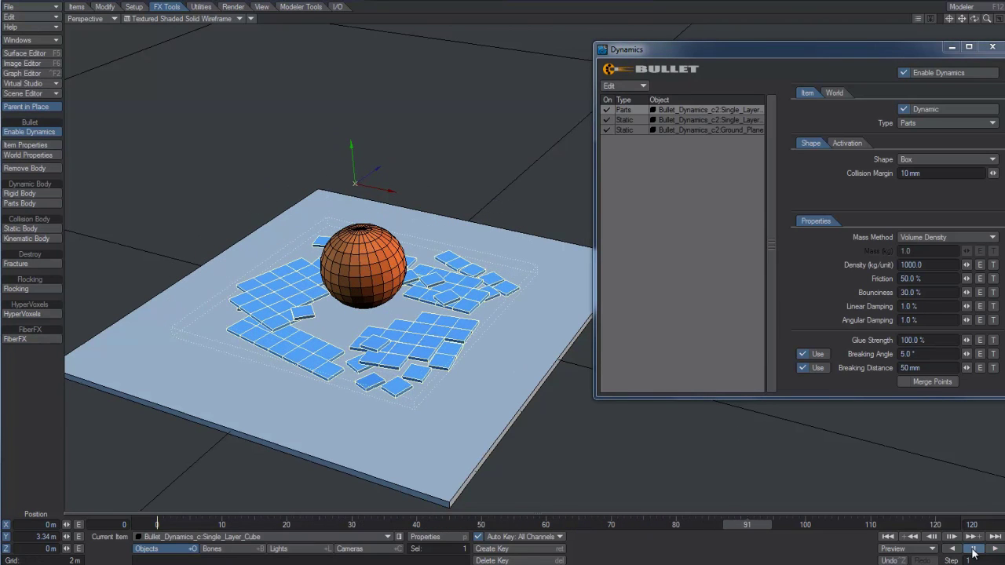
{"action": "left_click", "coordinate": [888, 537]}
{"action": "left_click", "coordinate": [995, 549]}
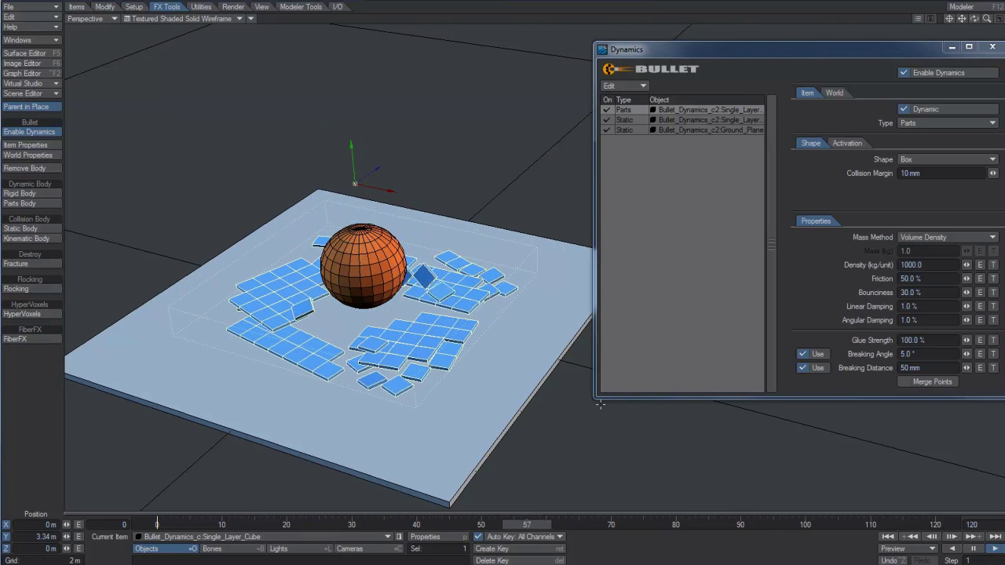
{"action": "left_click", "coordinate": [973, 549]}
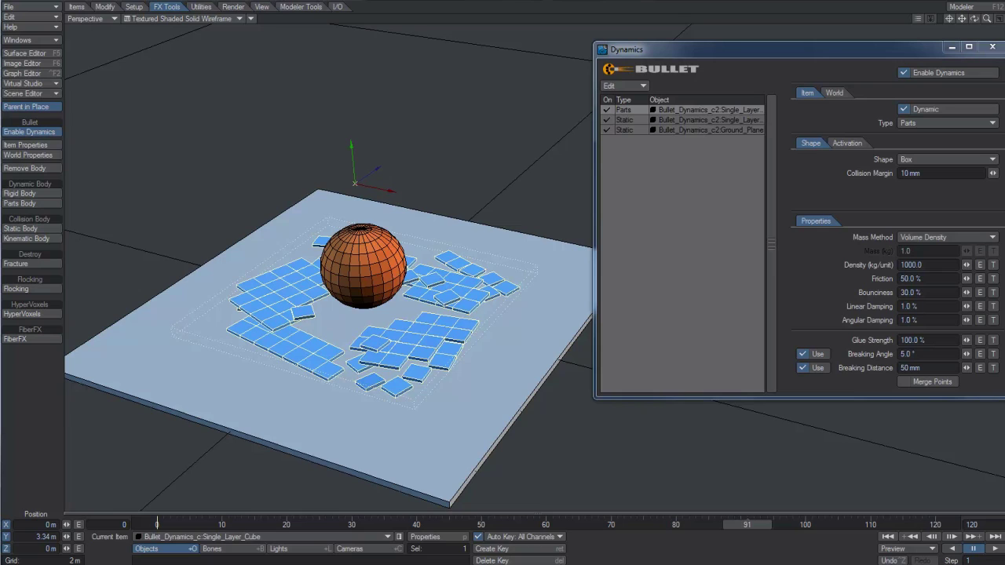
Turn off the slab's Breaking Distance limit and replay the simulation from frame 0.
{"action": "left_click", "coordinate": [804, 368]}
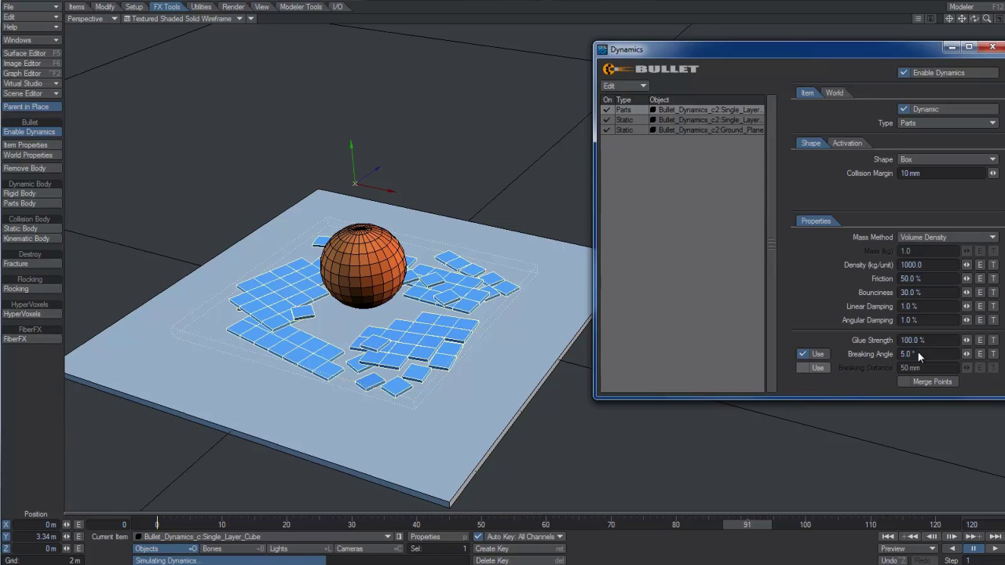
{"action": "left_click", "coordinate": [888, 537]}
{"action": "left_click", "coordinate": [994, 549]}
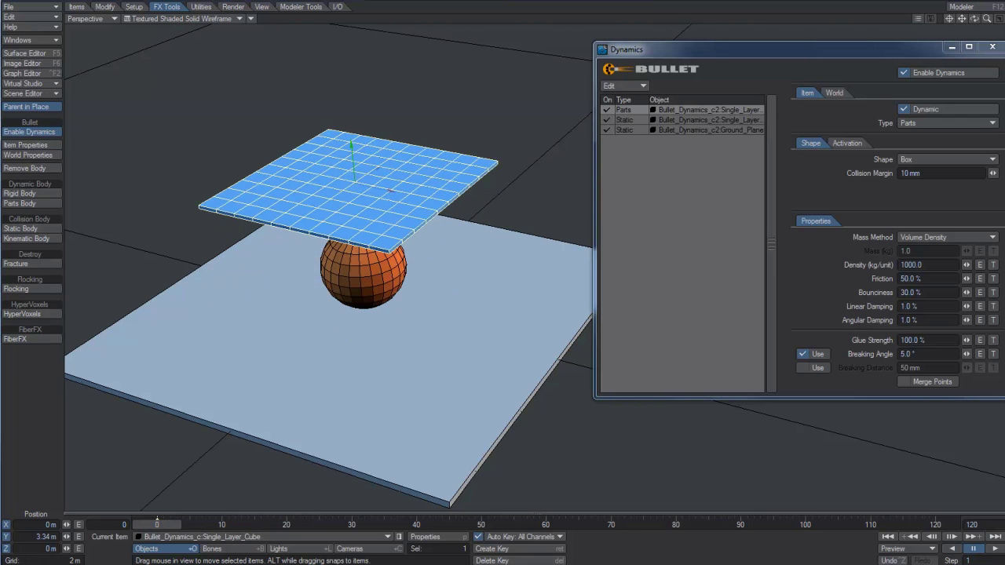
Set the slab's Breaking Angle to 1°, play the simulation, and rewind to frame 0.
{"action": "left_click", "coordinate": [903, 354]}
{"action": "type", "text": "1"}
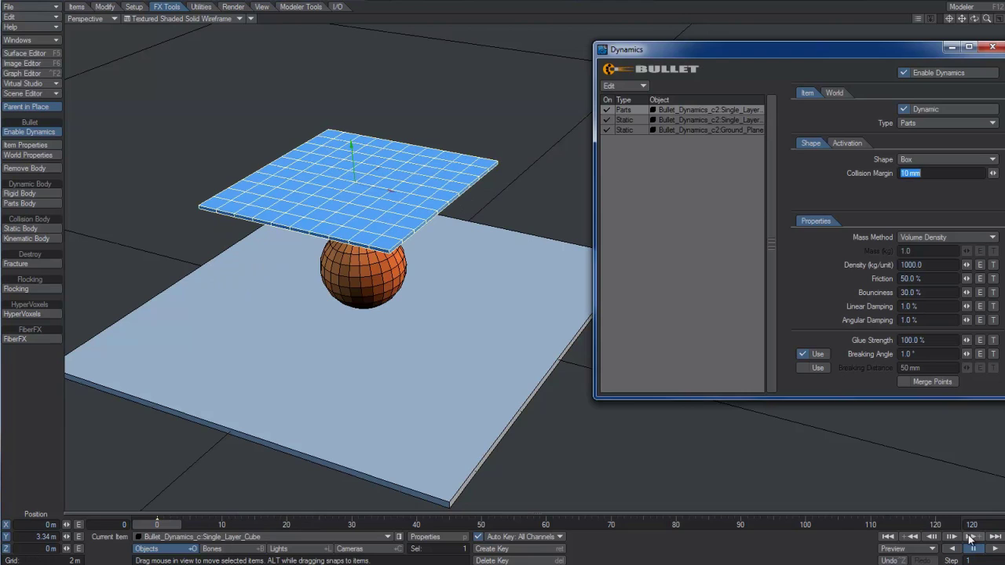
{"action": "left_click", "coordinate": [994, 549]}
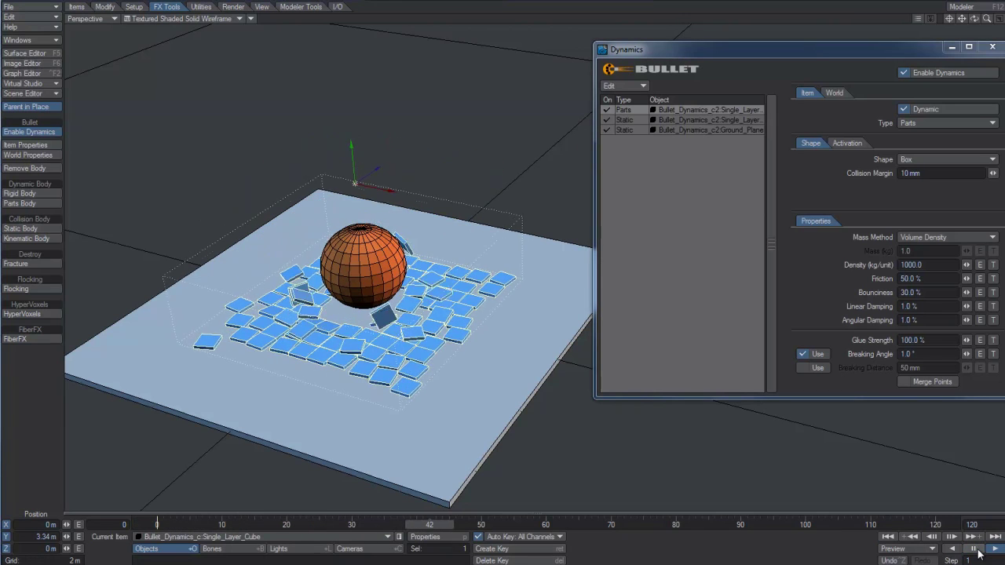
{"action": "left_click", "coordinate": [888, 537]}
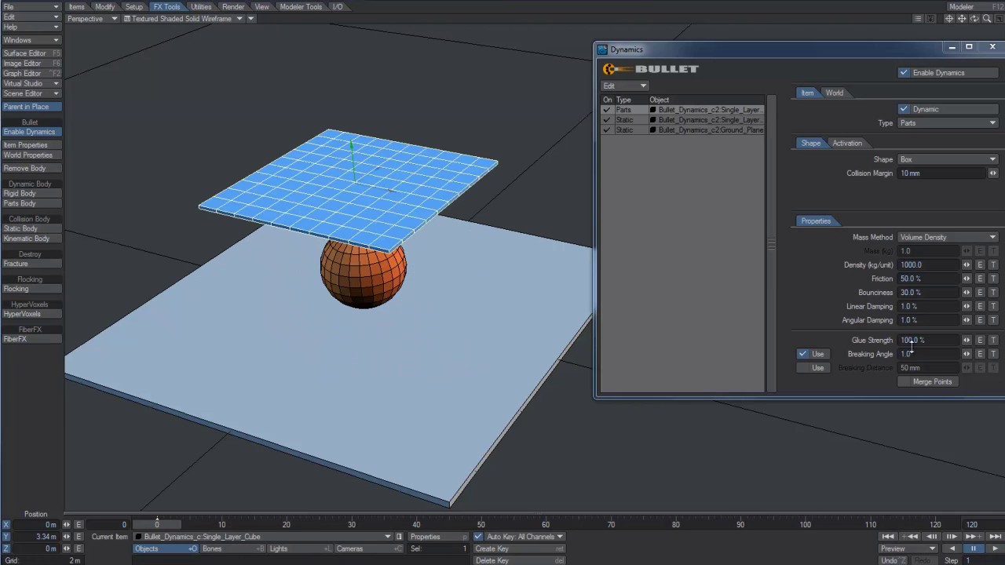
Set the slab's Breaking Angle to 10°, play the simulation, and rewind to frame 0.
{"action": "left_click_drag", "start_coordinate": [917, 353], "coordinate": [859, 348]}
{"action": "type", "text": "10"}
{"action": "key", "text": "Return"}
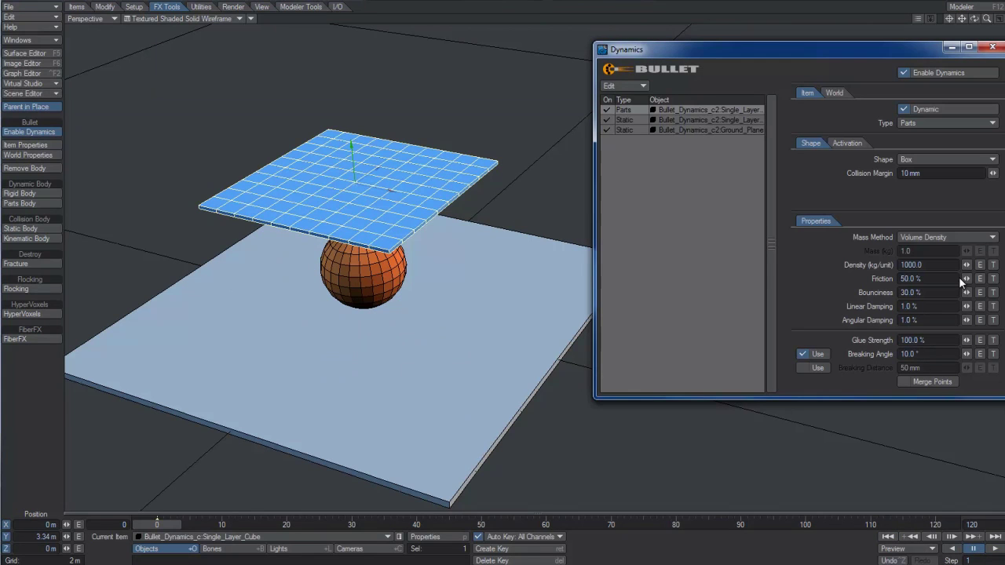
{"action": "left_click", "coordinate": [996, 550]}
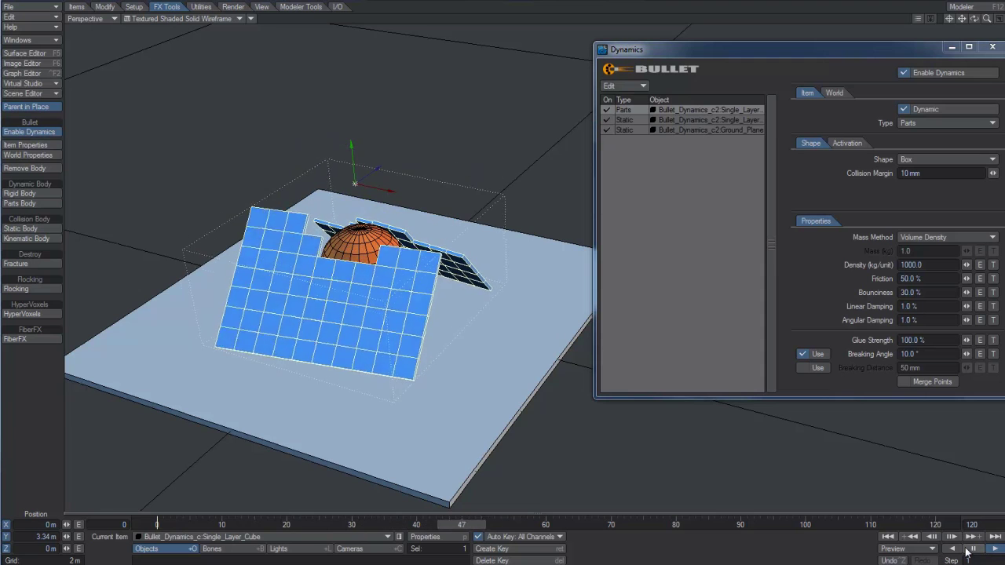
{"action": "left_click", "coordinate": [888, 537]}
Set the slab's Breaking Angle to 8°, play the simulation, and rewind to frame 0.
{"action": "left_click", "coordinate": [926, 354]}
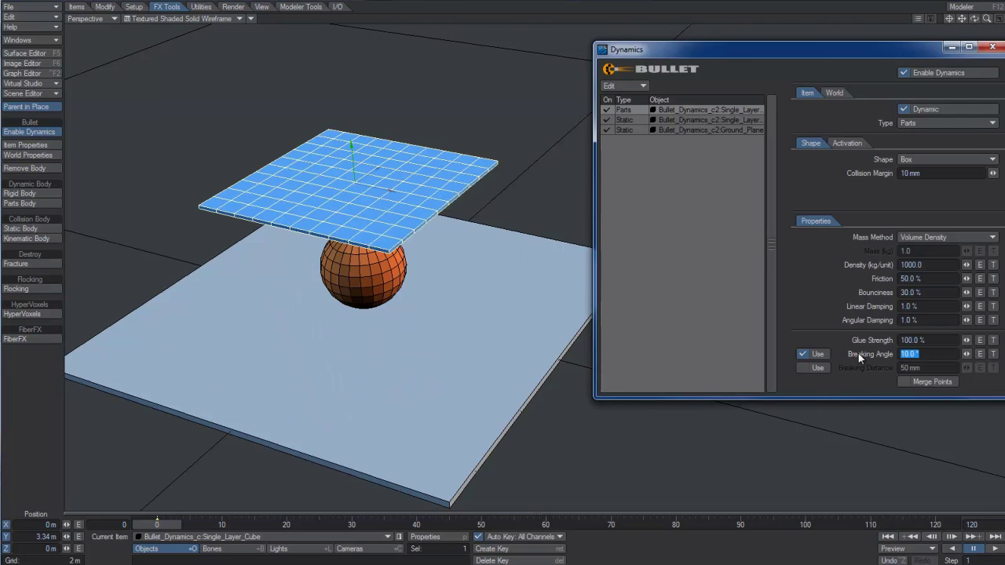
{"action": "type", "text": "8"}
{"action": "key", "text": "Return"}
{"action": "left_click", "coordinate": [994, 550]}
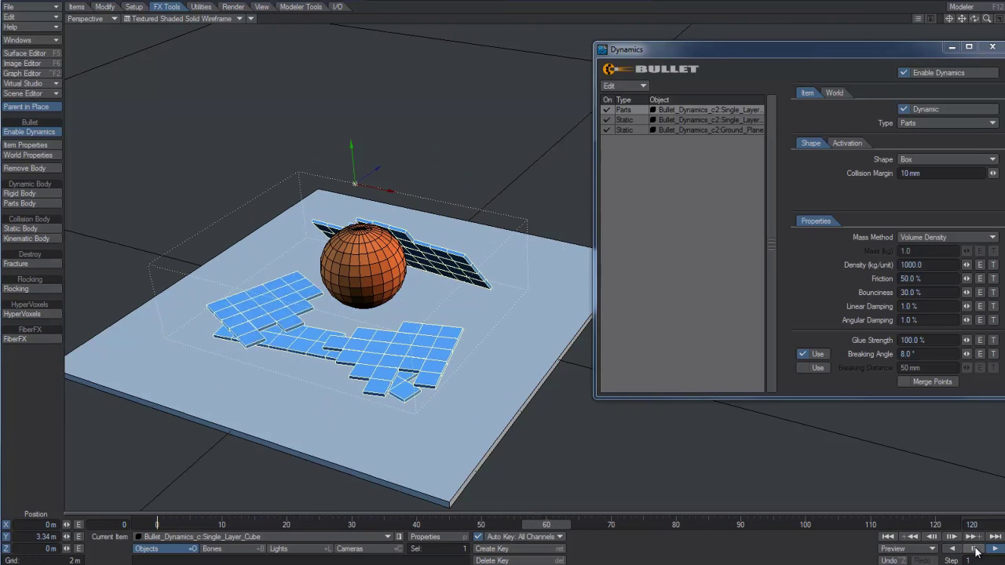
{"action": "left_click", "coordinate": [887, 537]}
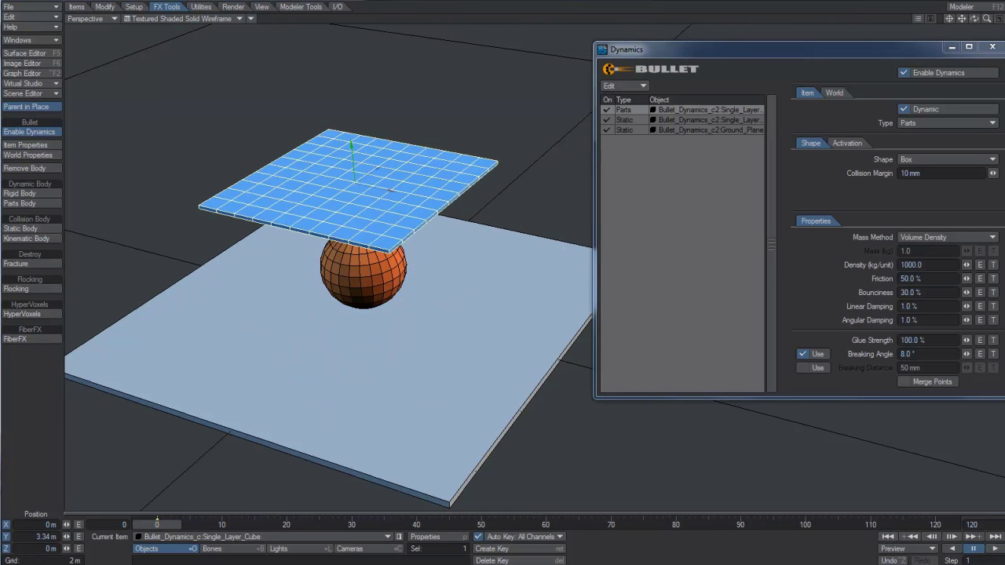
Set the slab's Breaking Angle to 45° and play the simulation.
{"action": "left_click", "coordinate": [923, 355]}
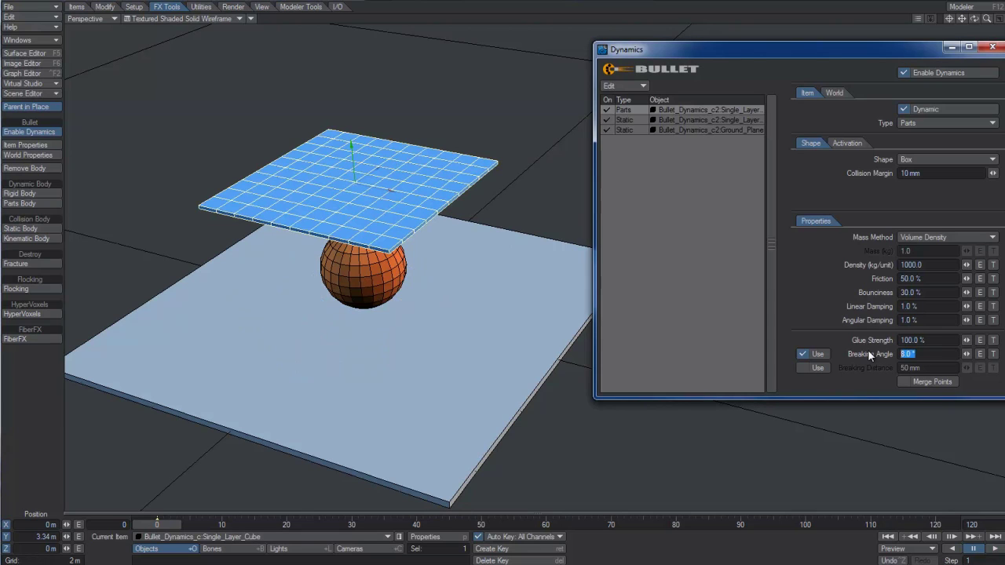
{"action": "type", "text": "45"}
{"action": "key", "text": "Return"}
{"action": "left_click", "coordinate": [995, 549]}
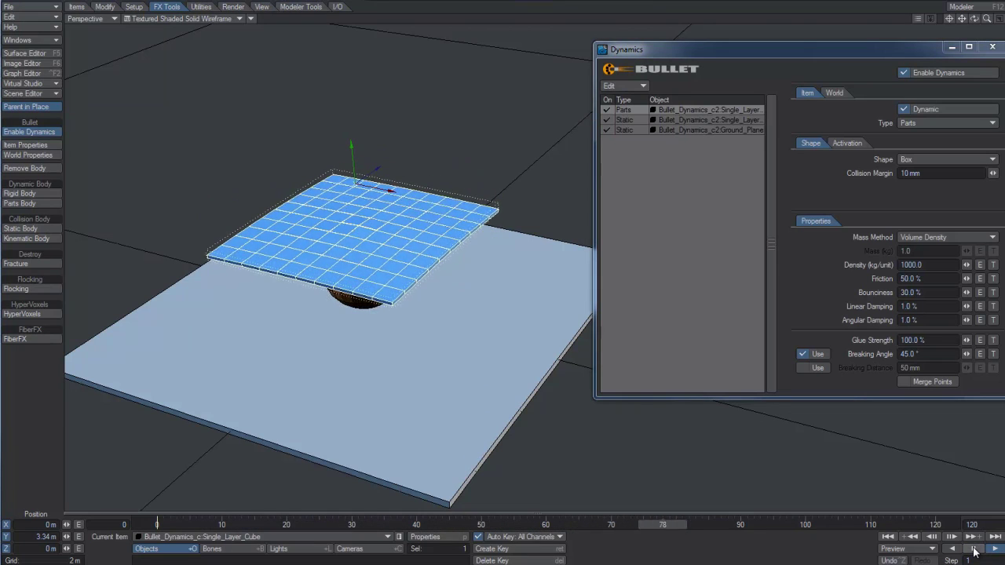
Make the slab break by distance instead of angle, set Breaking Distance to 0, play the simulation, and rewind.
{"action": "left_click", "coordinate": [817, 354]}
{"action": "left_click", "coordinate": [818, 368]}
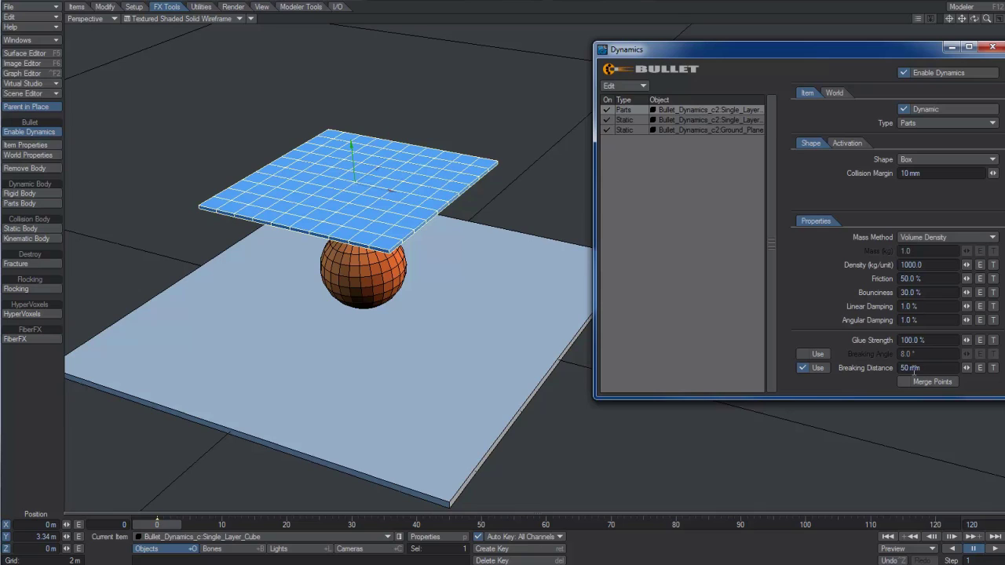
{"action": "type", "text": "0"}
{"action": "left_click", "coordinate": [995, 549]}
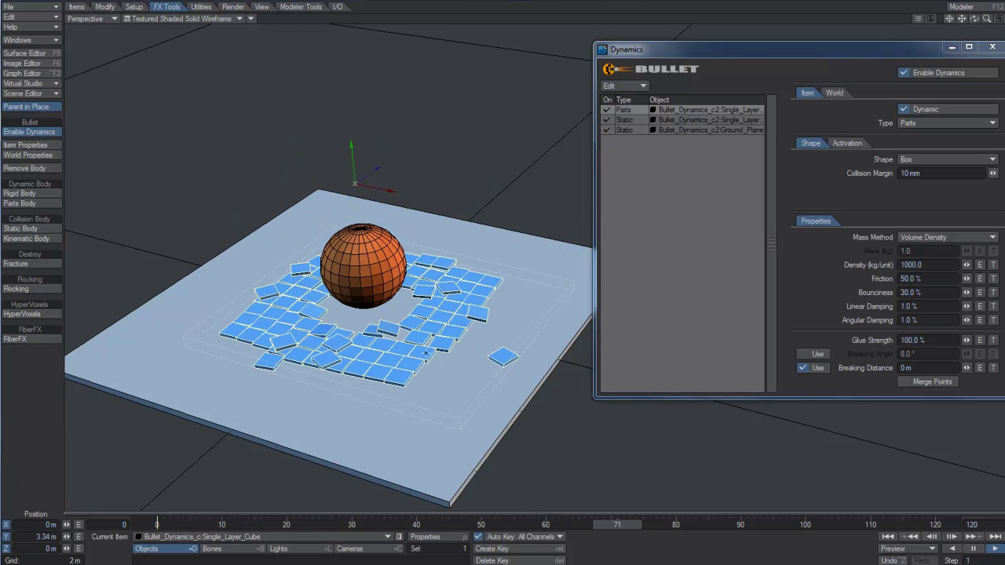
{"action": "left_click", "coordinate": [889, 537]}
Set the slab's Breaking Distance to 20 mm, then play and stop the simulation.
{"action": "left_click_drag", "start_coordinate": [920, 367], "coordinate": [864, 371]}
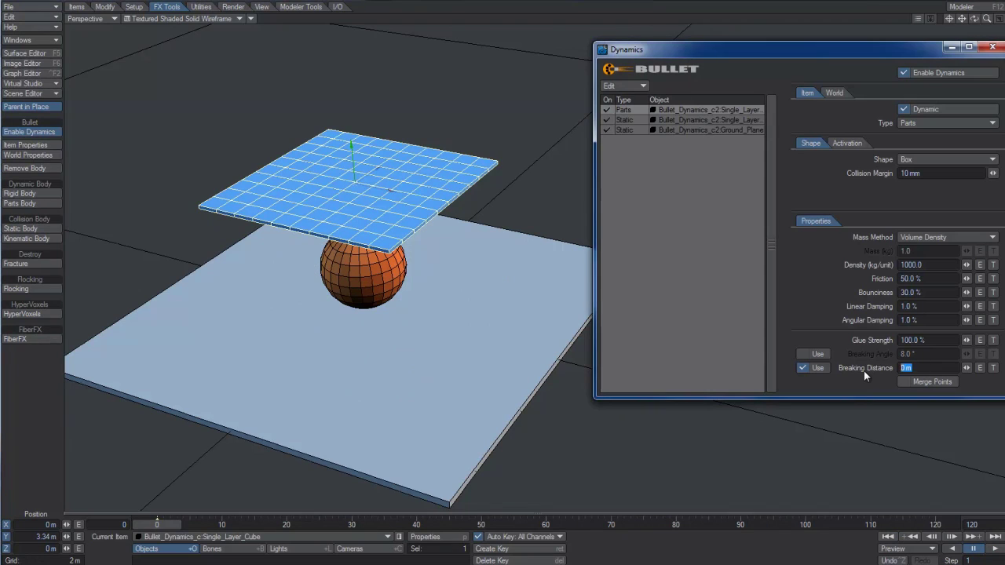
{"action": "type", "text": "1"}
{"action": "key", "text": "BackSpace"}
{"action": "type", "text": "20 mm"}
{"action": "left_click", "coordinate": [994, 549]}
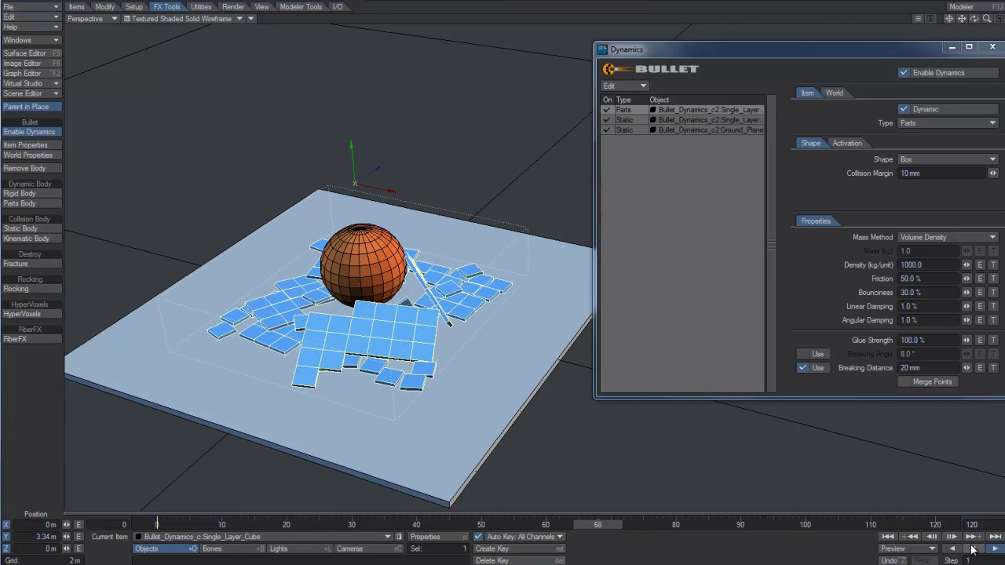
{"action": "left_click", "coordinate": [971, 549]}
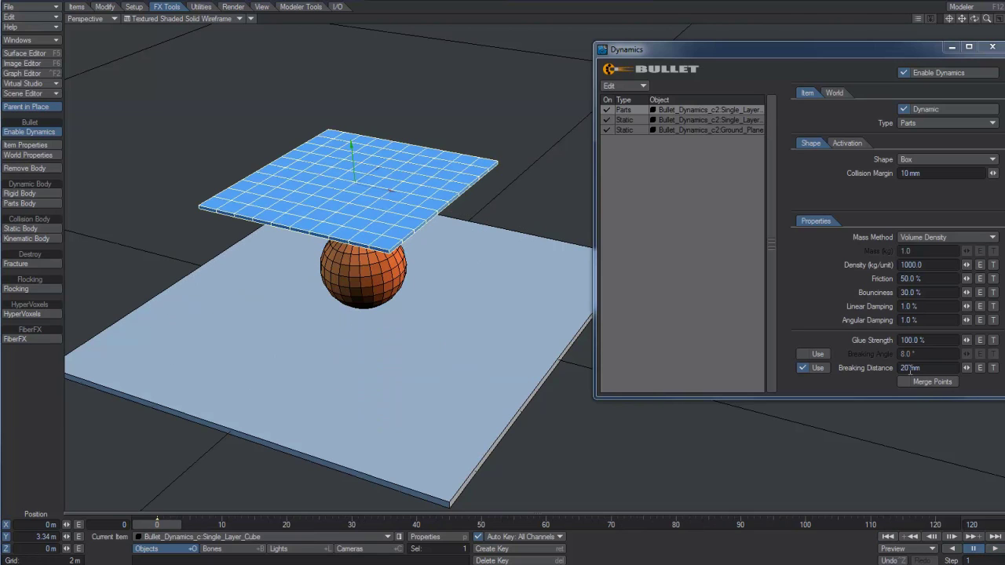
Set the slab's Breaking Distance to 50 mm, play the simulation, and rewind to frame 0.
{"action": "left_click_drag", "start_coordinate": [910, 368], "coordinate": [854, 364]}
{"action": "type", "text": "50"}
{"action": "key", "text": "Return"}
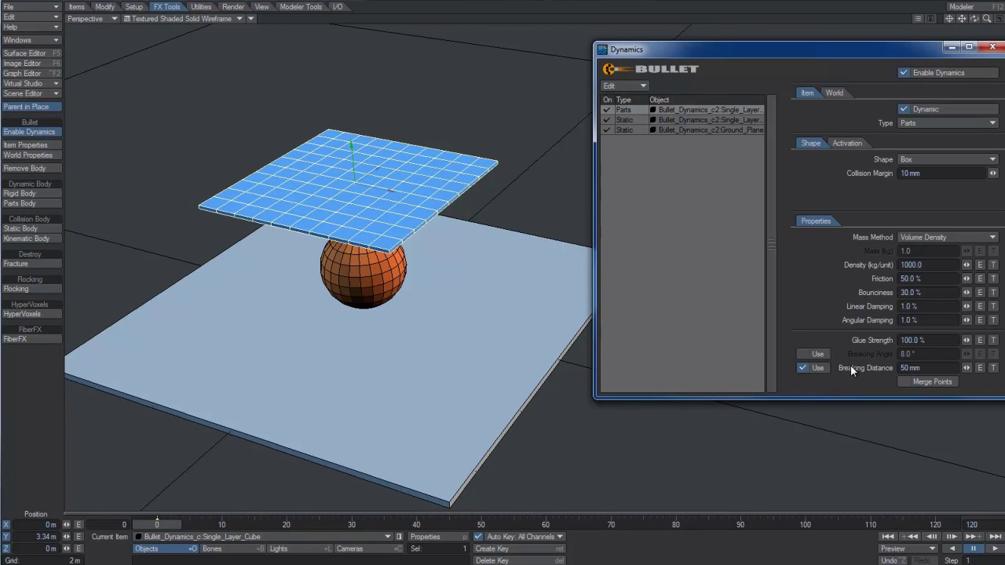
{"action": "left_click", "coordinate": [994, 550]}
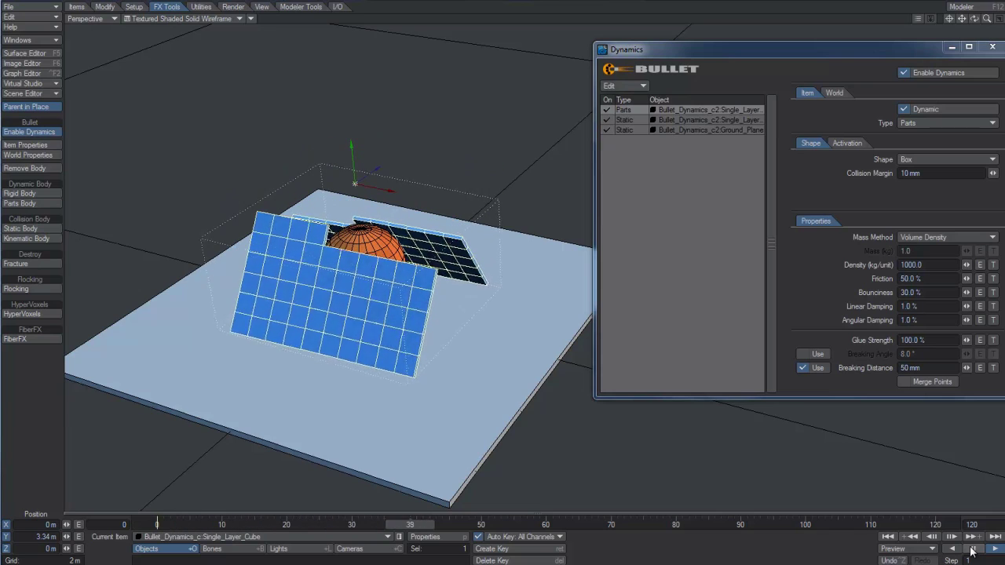
{"action": "left_click", "coordinate": [886, 538]}
Set the slab's Breaking Distance to 100 mm, play the simulation, and rewind to frame 0.
{"action": "left_click", "coordinate": [907, 368]}
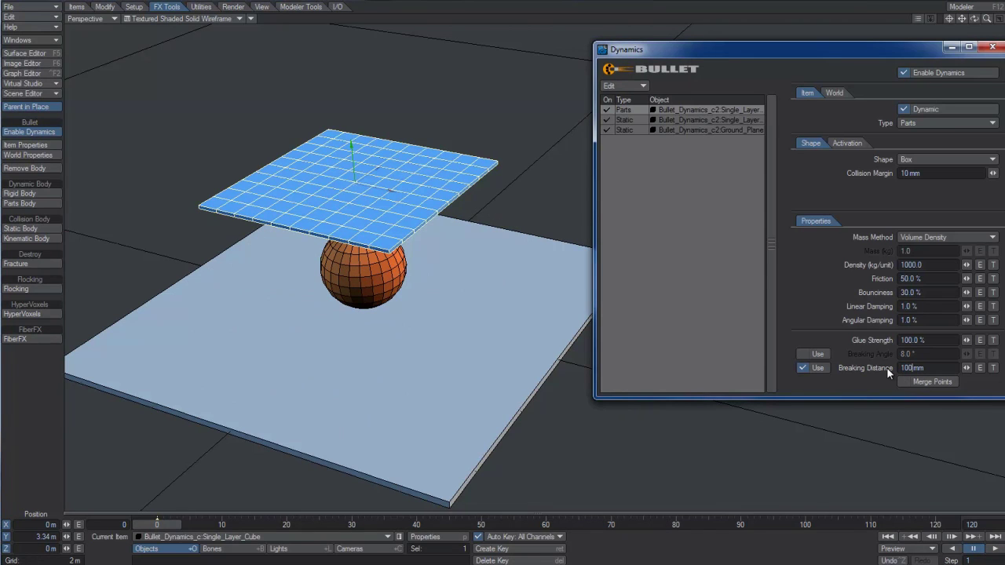
{"action": "left_click", "coordinate": [991, 550]}
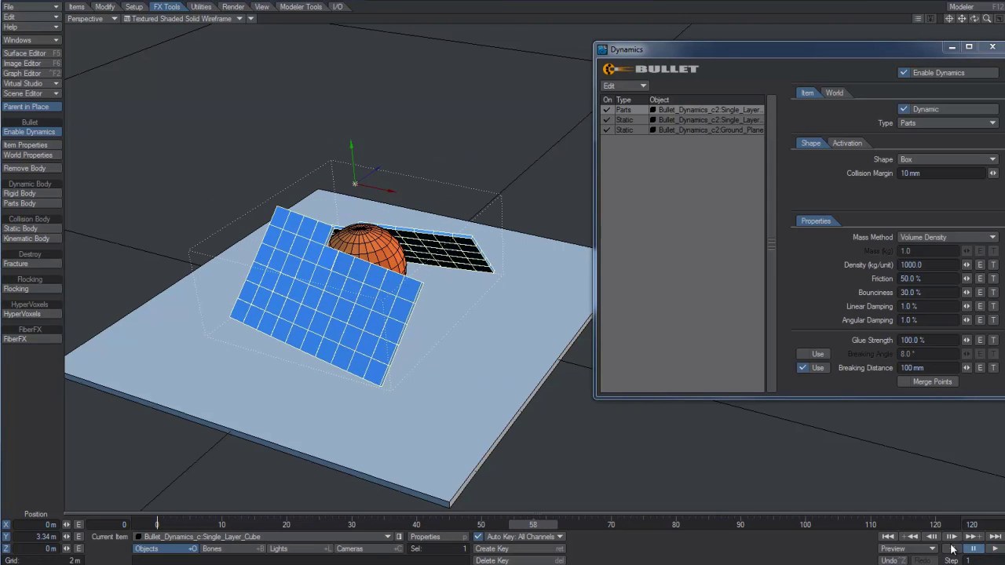
{"action": "left_click", "coordinate": [887, 537]}
Enter 500 as the slab's Breaking Distance and play the simulation.
{"action": "left_click_drag", "start_coordinate": [936, 368], "coordinate": [864, 358]}
{"action": "type", "text": "500"}
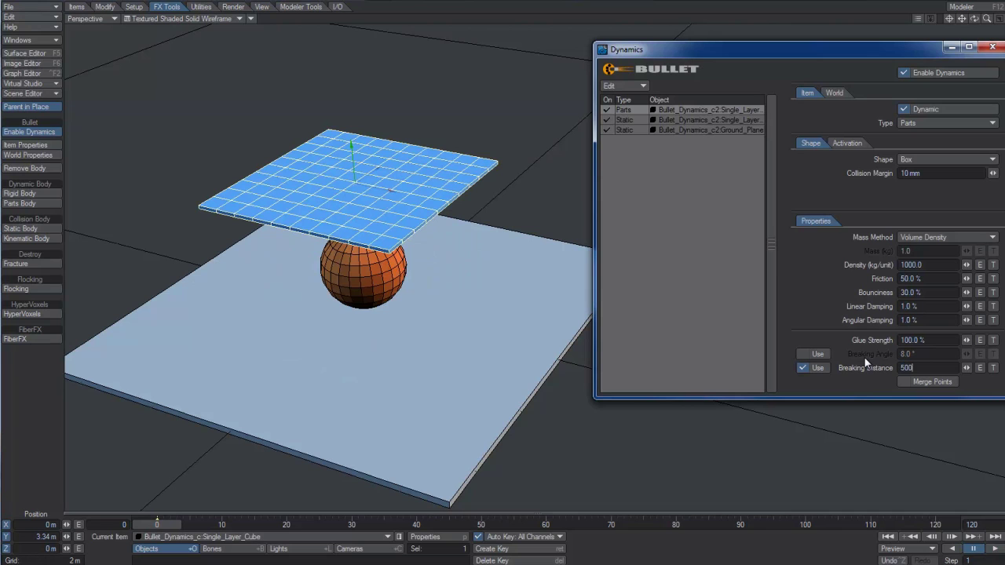
{"action": "key", "text": "Return"}
{"action": "left_click", "coordinate": [992, 549]}
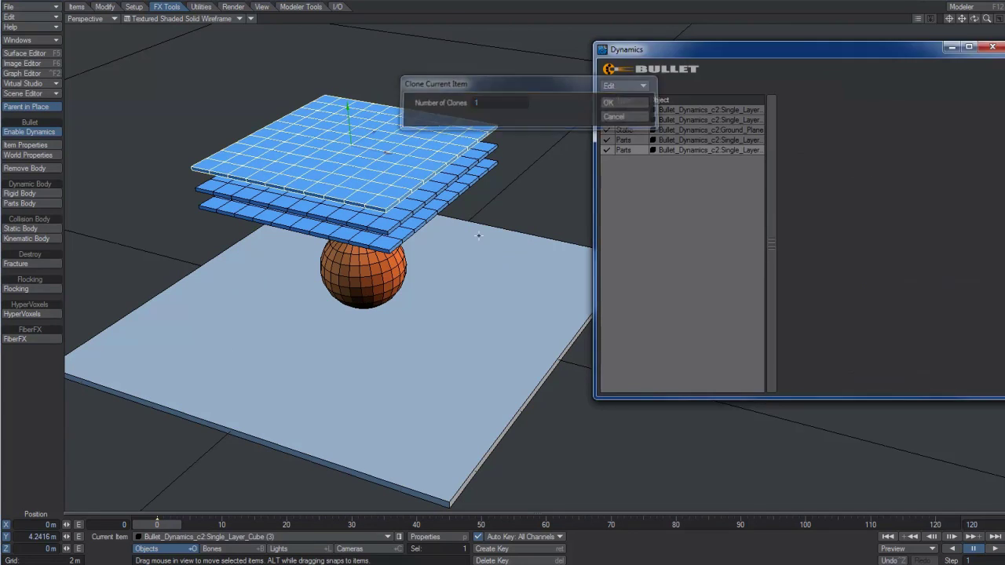
Clone the slab into a stack of five above the ball and set the Breaking Angle of all five to 6°.
{"action": "key", "text": "Return"}
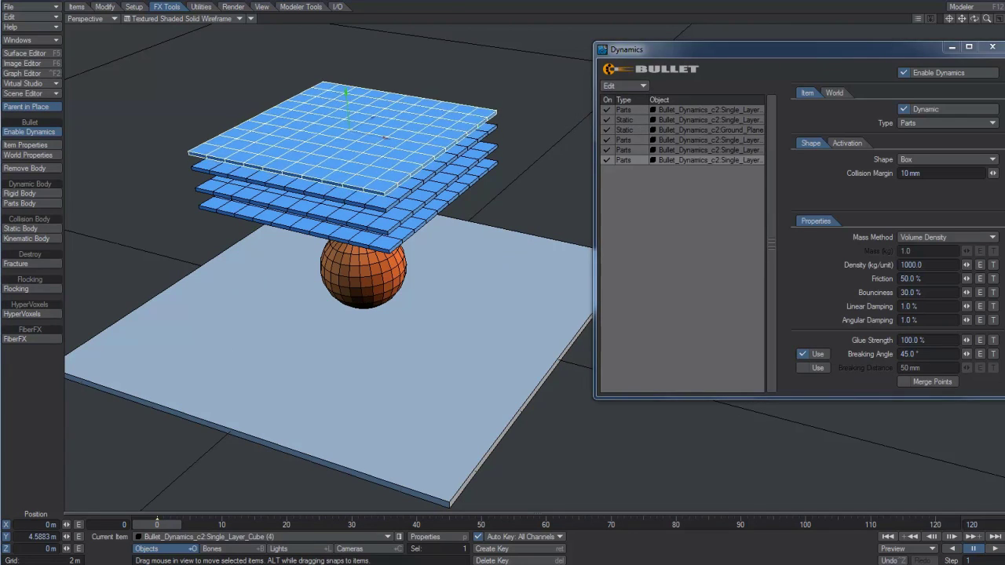
{"action": "left_click", "coordinate": [478, 141], "text": "shift"}
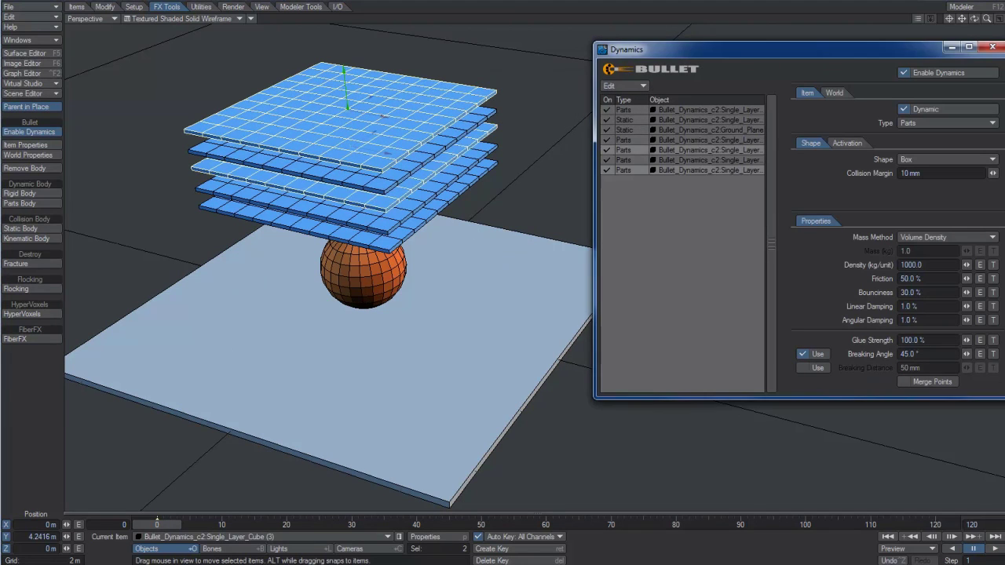
{"action": "left_click", "coordinate": [473, 164], "text": "shift"}
{"action": "left_click", "coordinate": [476, 124], "text": "shift"}
{"action": "left_click", "coordinate": [466, 187], "text": "shift"}
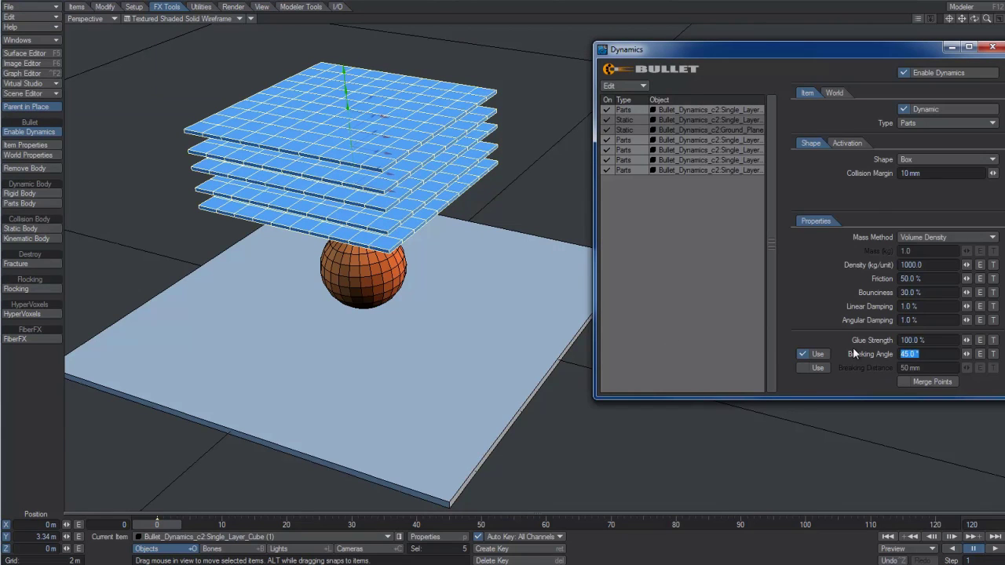
{"action": "type", "text": "6"}
{"action": "key", "text": "Return"}
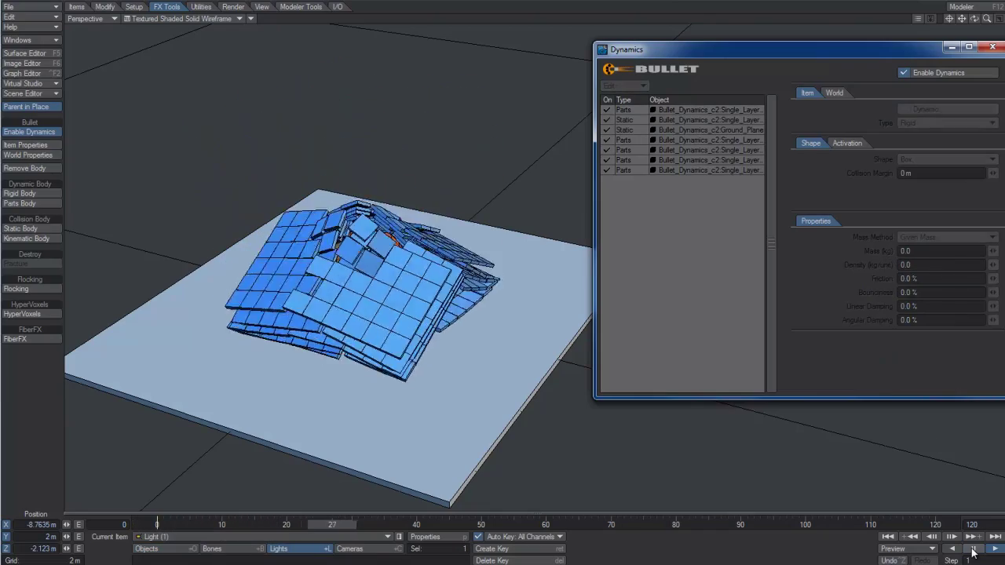